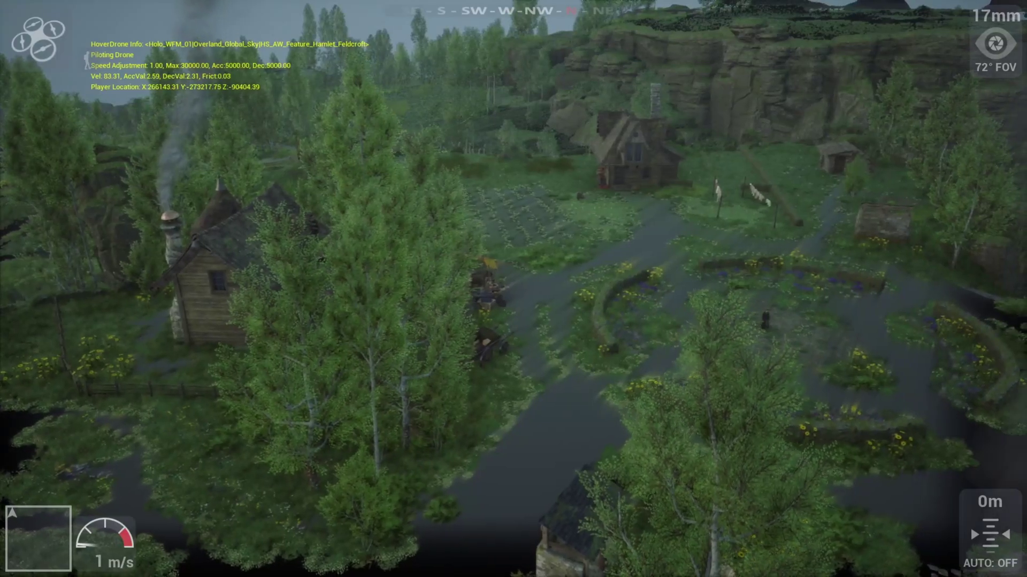
Fly the hover drone forward over Feldcroft, then pull back and rise above the hamlet
key("w")
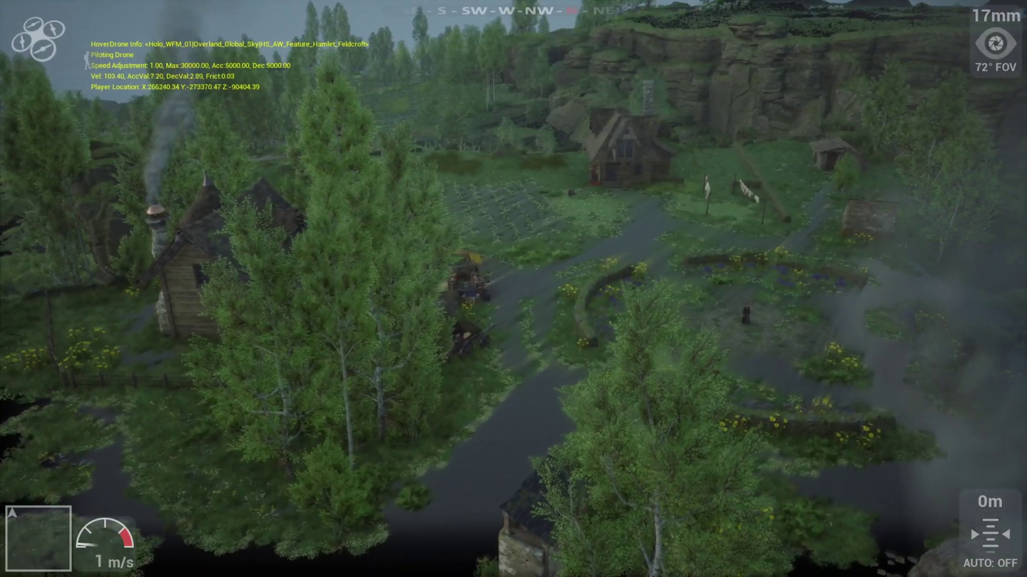
key("w")
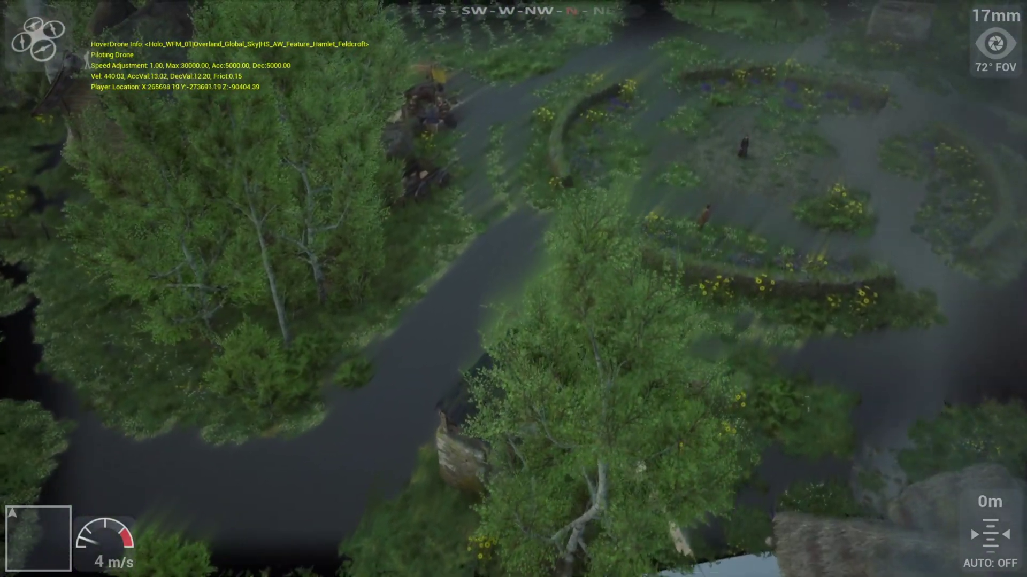
key("s")
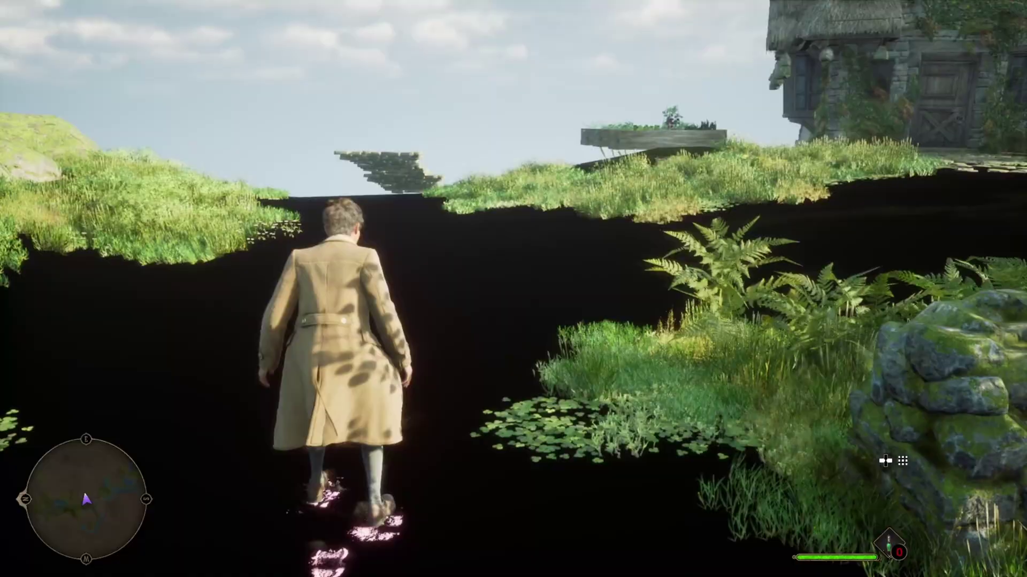
Leave drone mode and run the character through the garden and along the cobblestone path
key("w")
key("w")
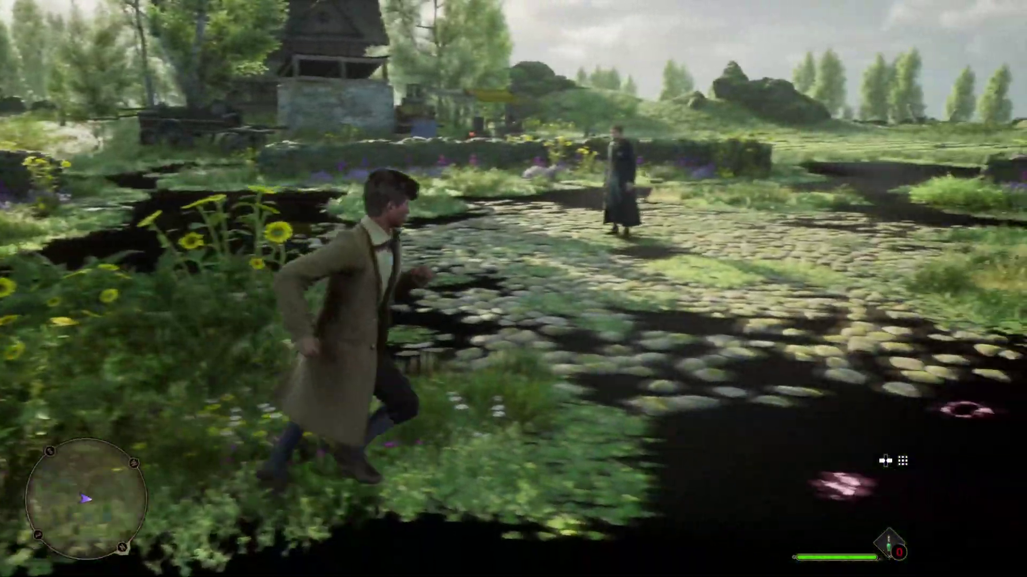
key("w")
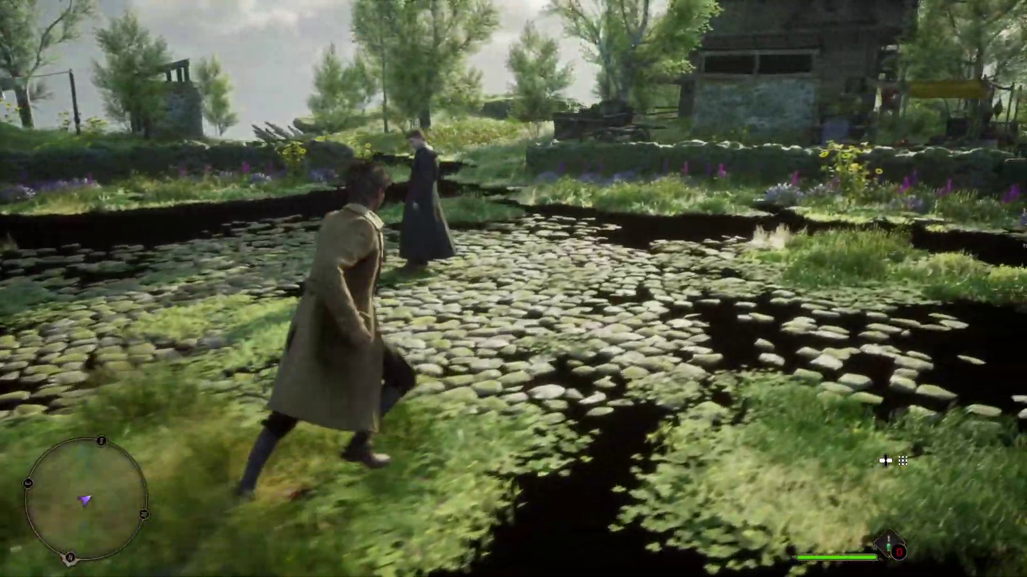
key("w")
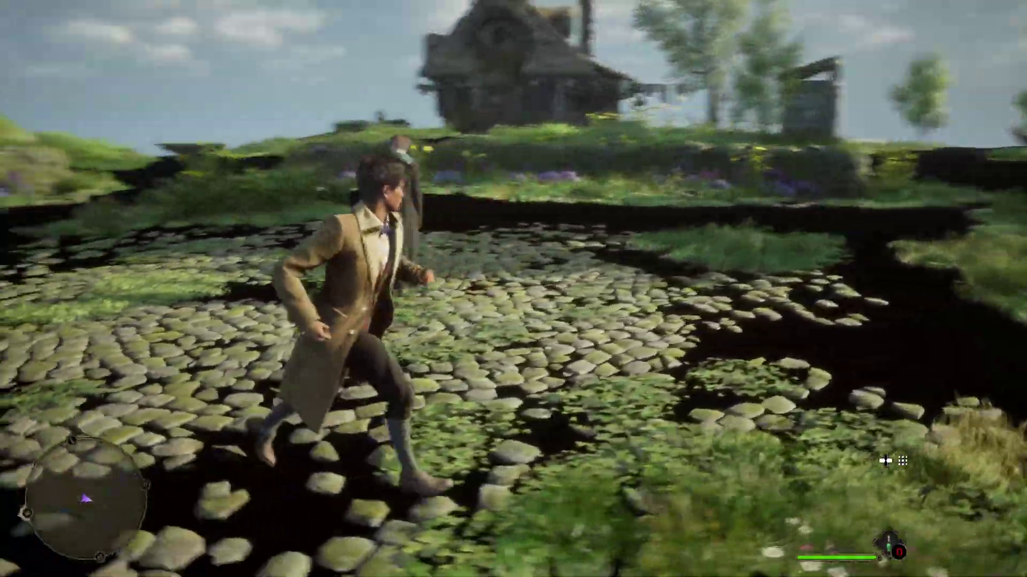
key("w")
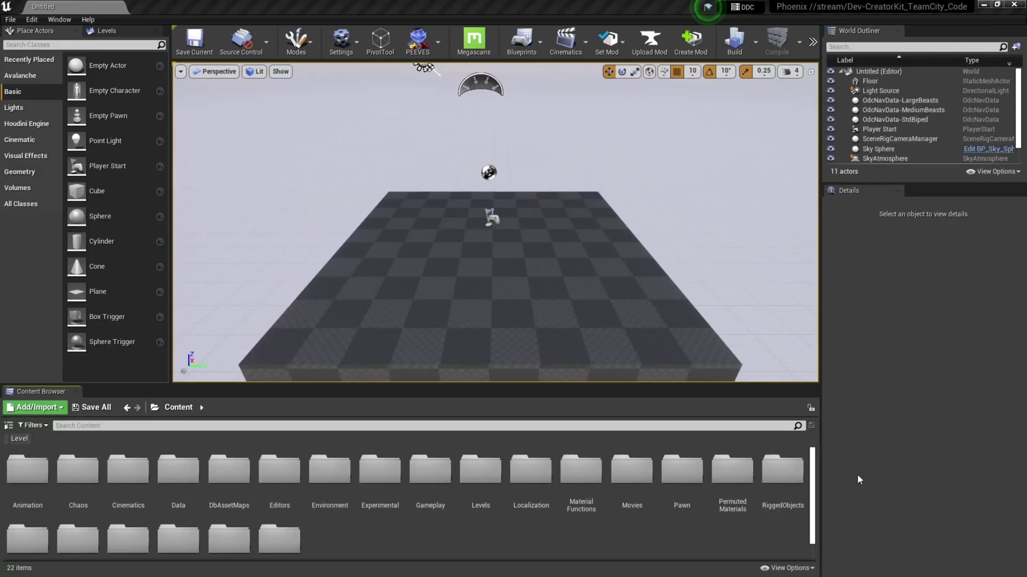
left_click(793, 570)
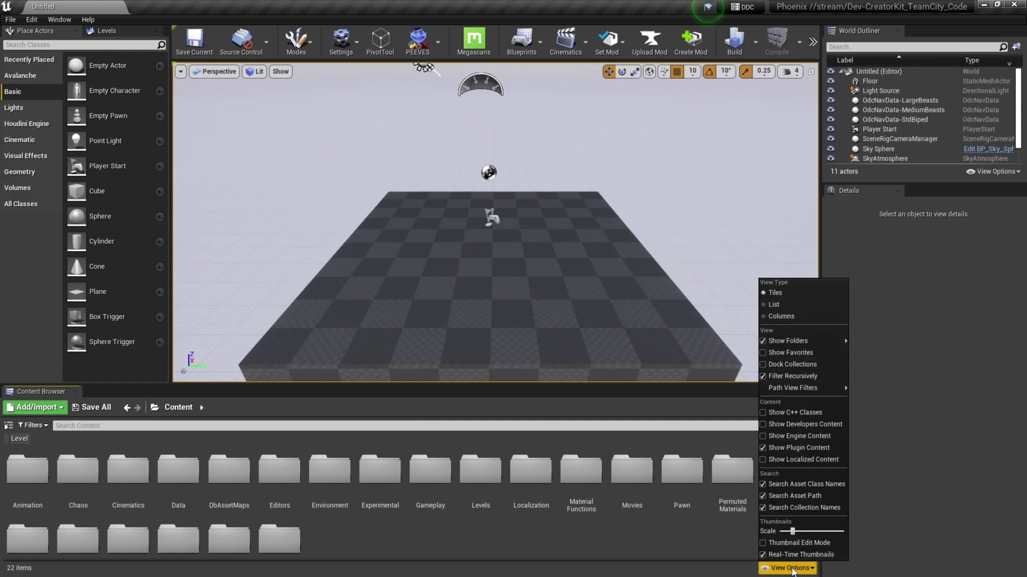
Turn on Show Developers Content and open the Developers folder in the Content Browser
left_click(803, 425)
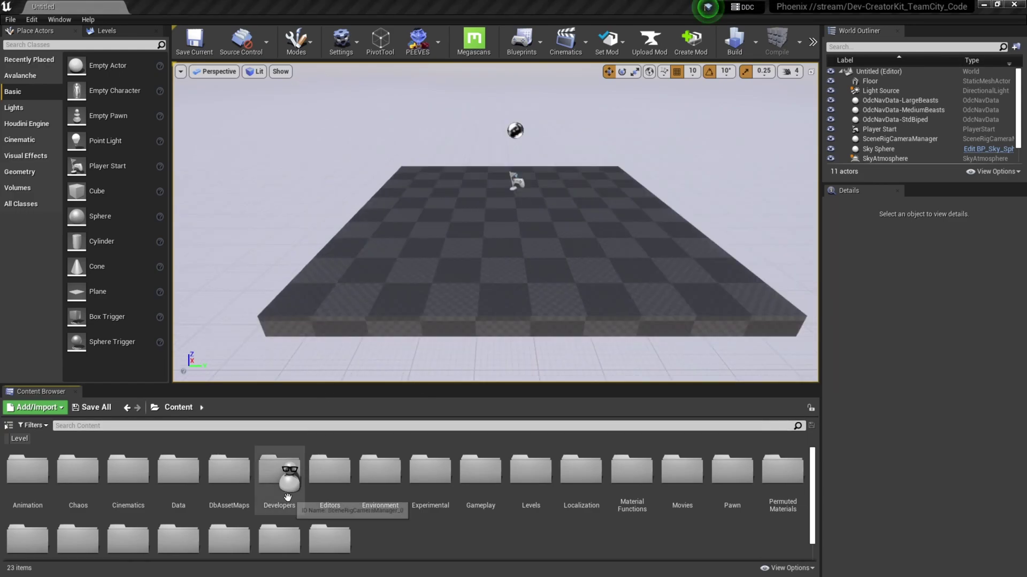
double_click(288, 485)
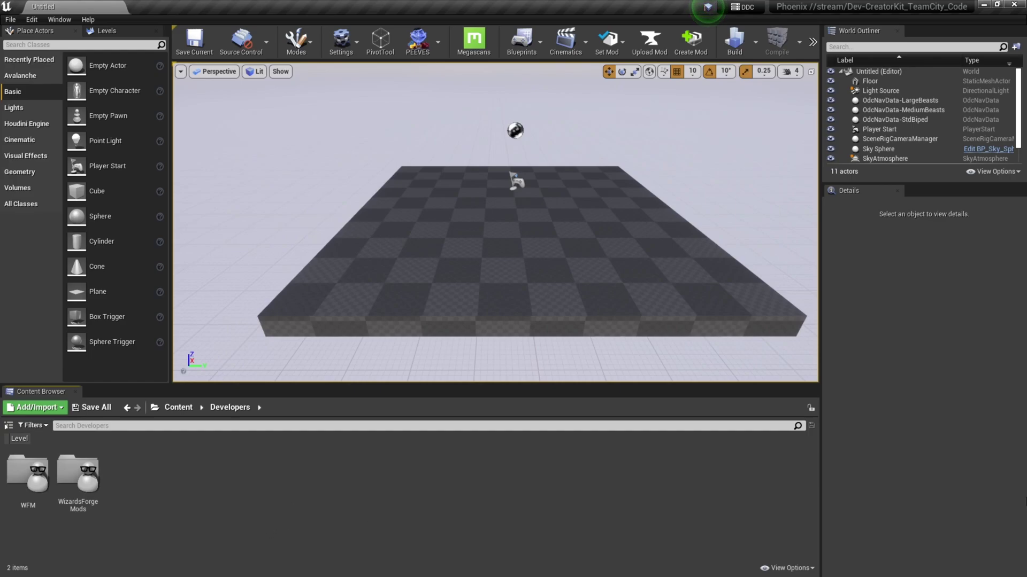
right_click_drag(707, 234, 719, 224)
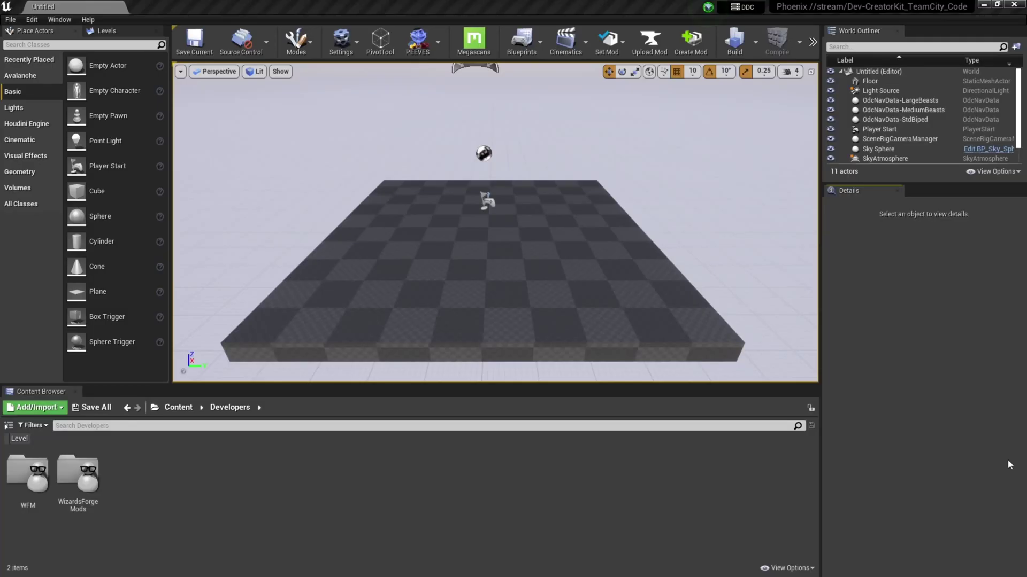
Create a new level from the Empty Level template
left_click(9, 20)
left_click(73, 40)
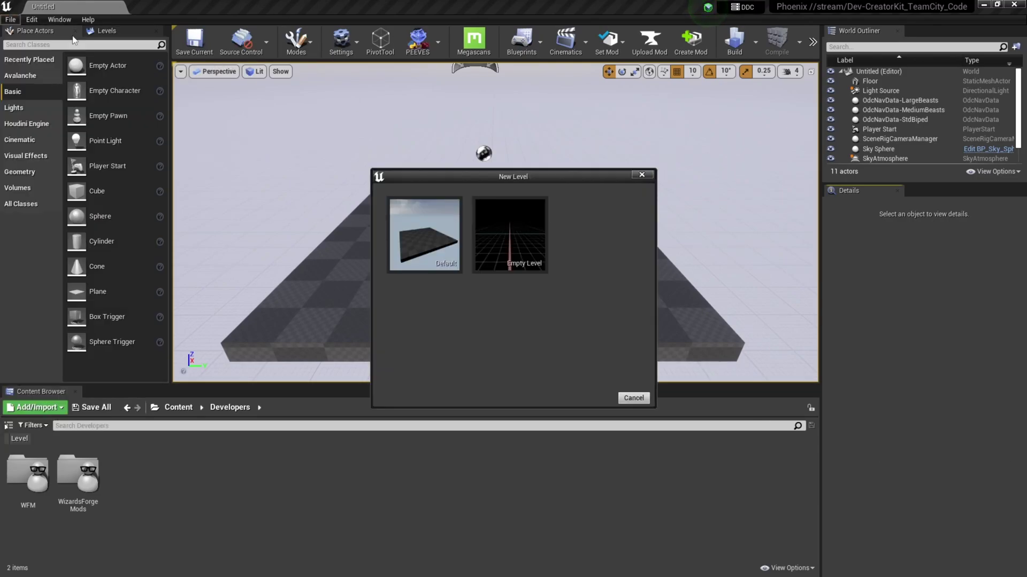
left_click(517, 257)
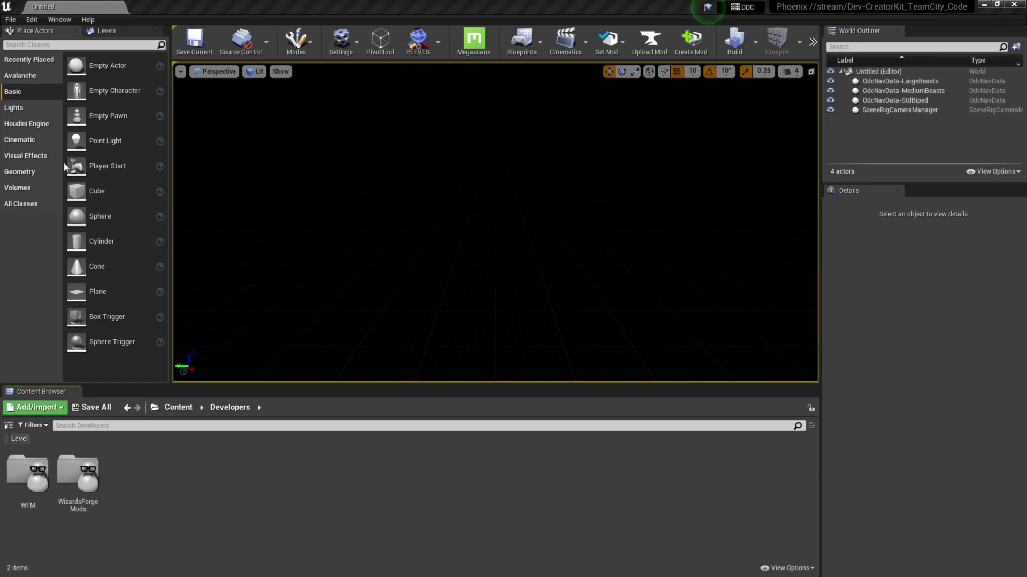
Save the current level as Holo_WFM_01 in the Developers folder
left_click(15, 21)
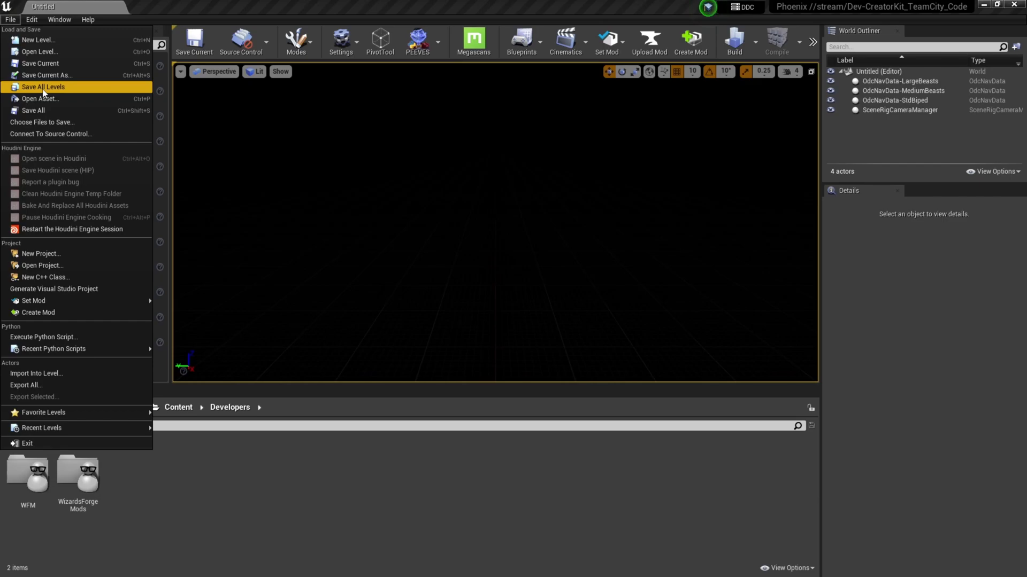
left_click(70, 75)
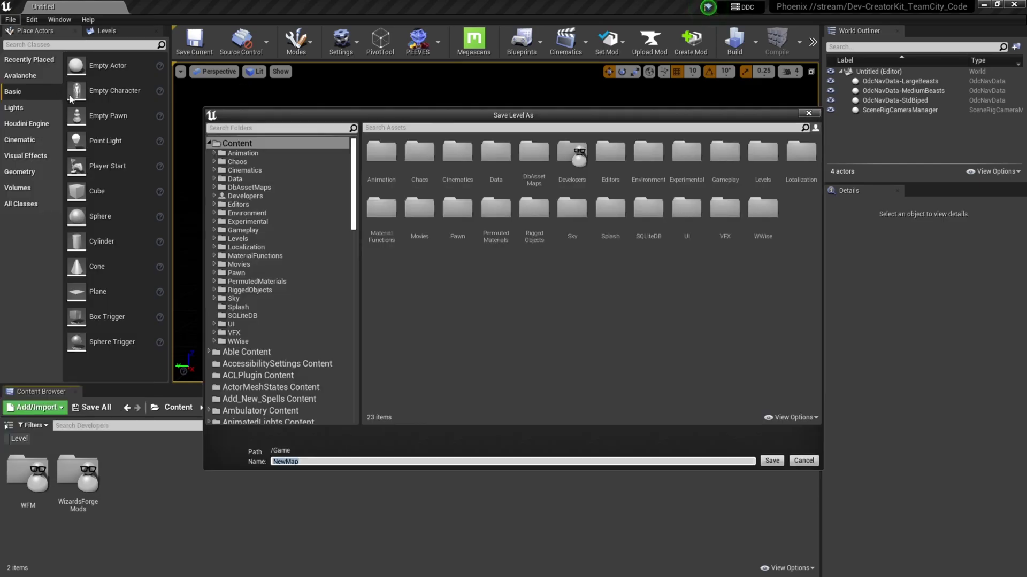
double_click(564, 162)
double_click(396, 461)
type("Holo_WFM_01")
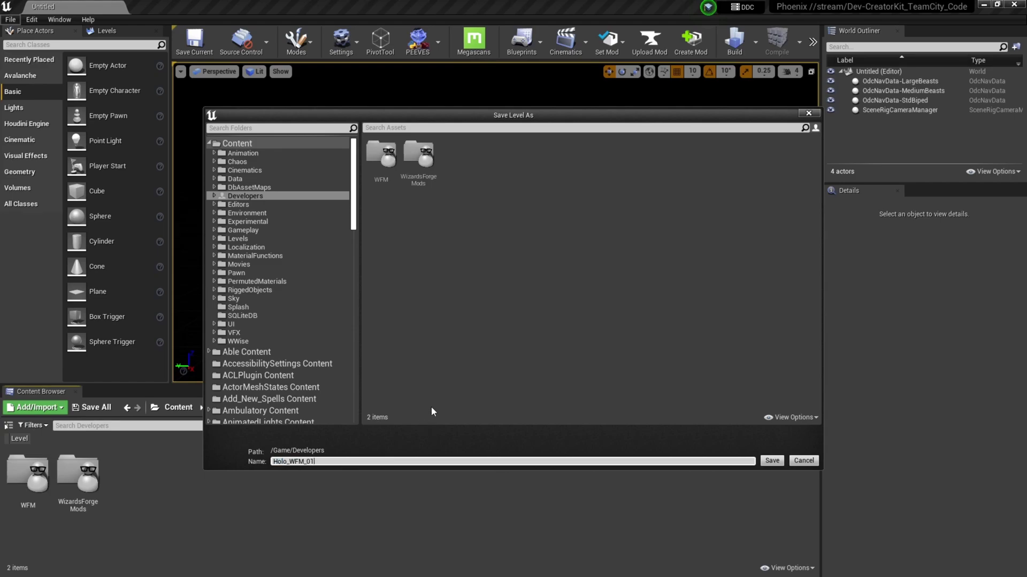
left_click(772, 461)
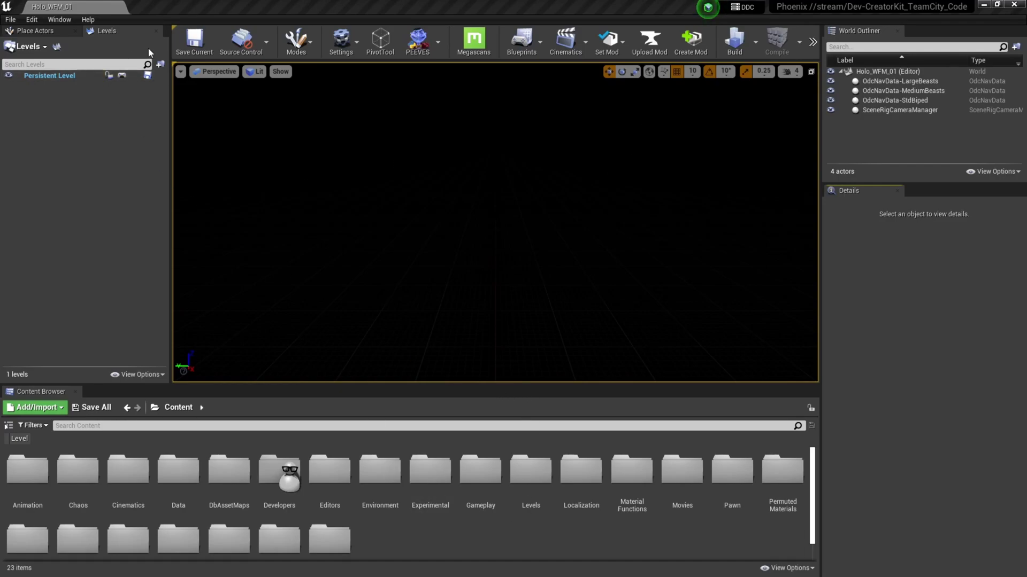
left_click(158, 31)
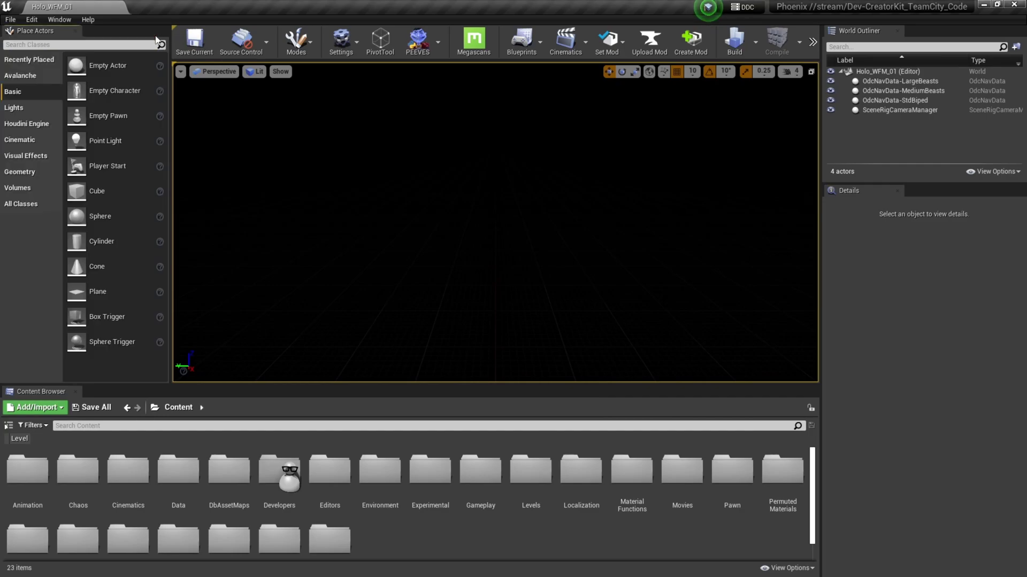
left_click(69, 21)
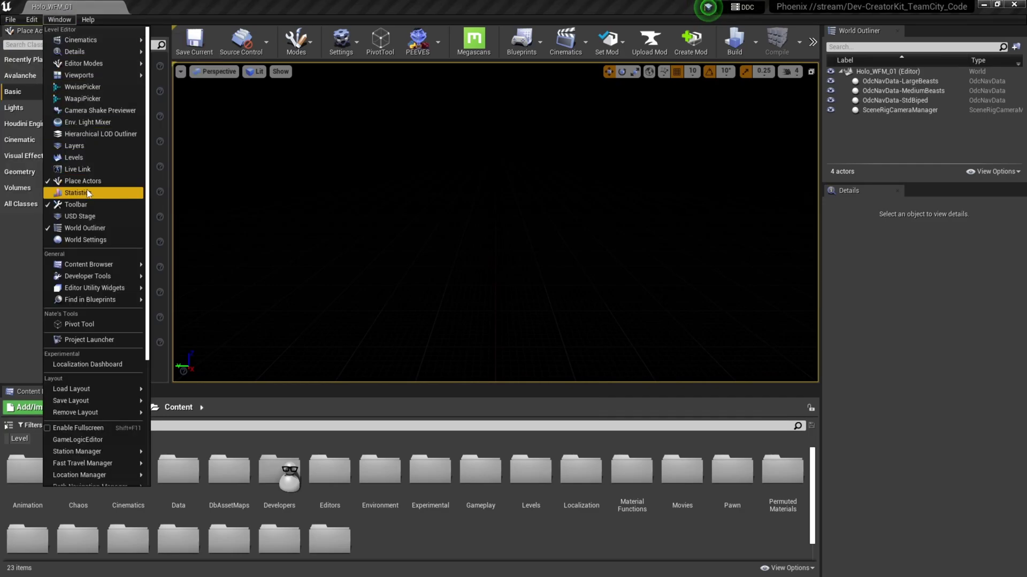
left_click(83, 158)
scroll(583, 449, "down", 1)
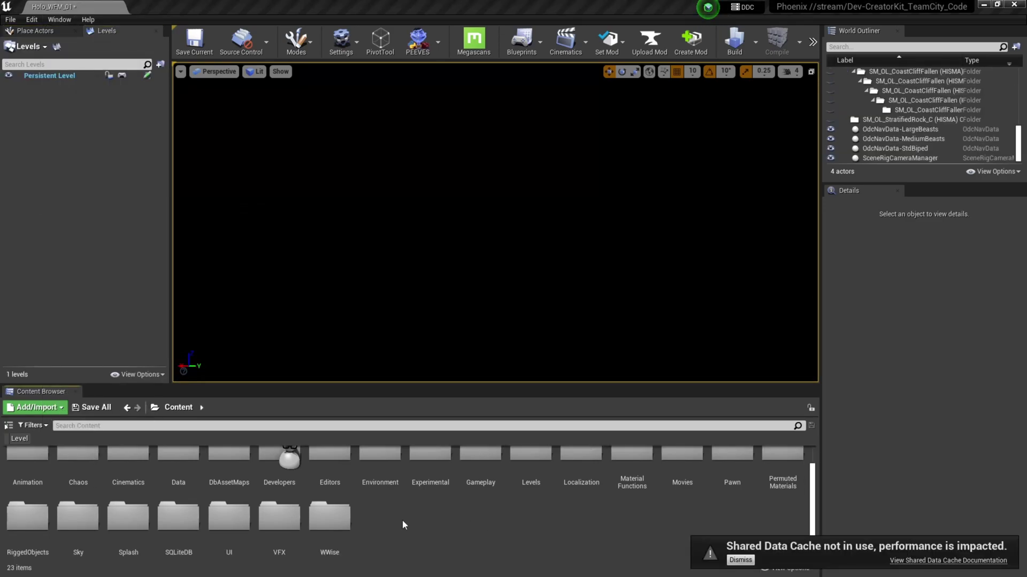
Add Overland_Global_Sky from Content > Levels > Overland to the Levels list
double_click(538, 472)
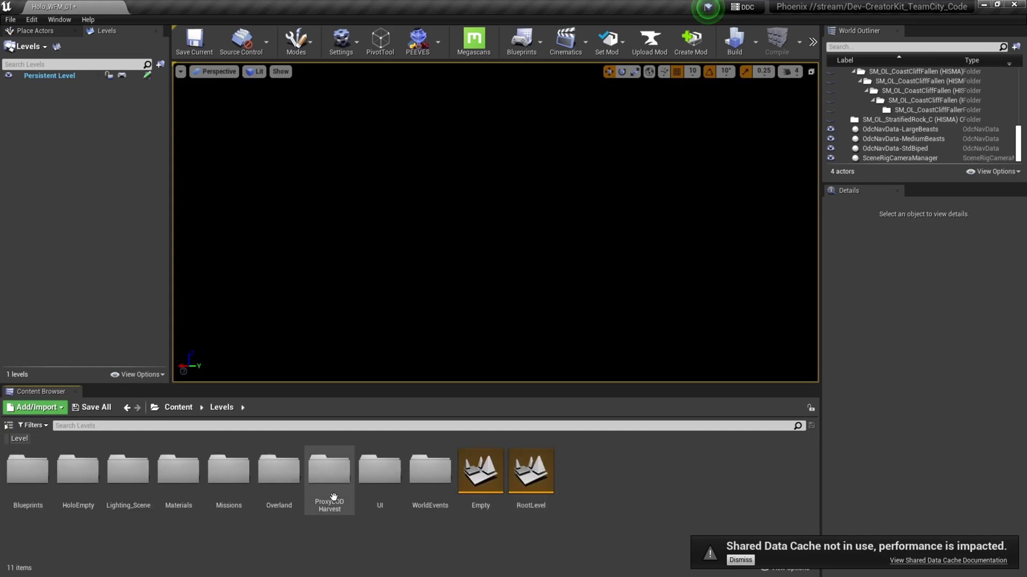
double_click(291, 485)
scroll(91, 535, "down", 1)
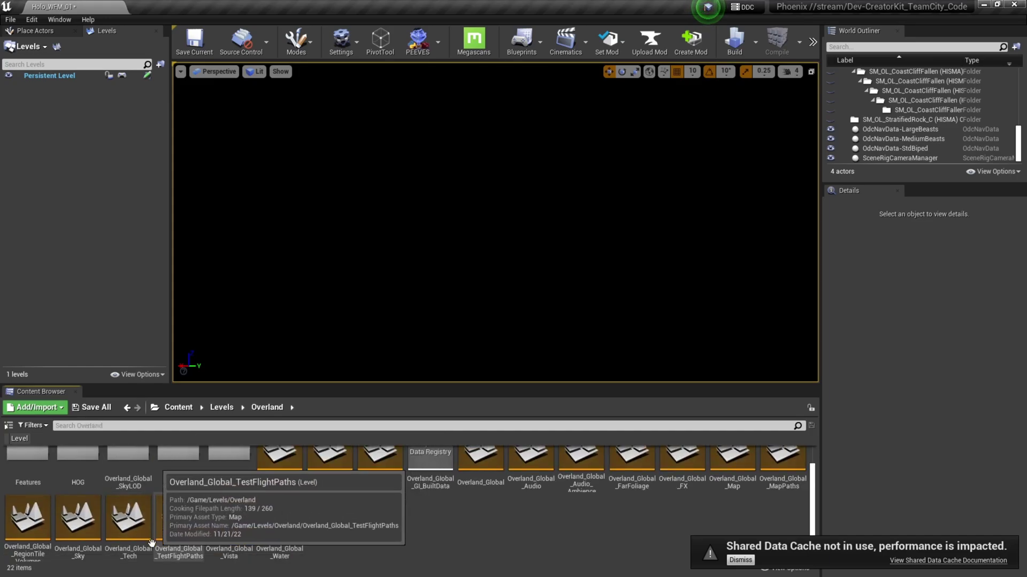
left_click_drag(91, 534, 32, 100)
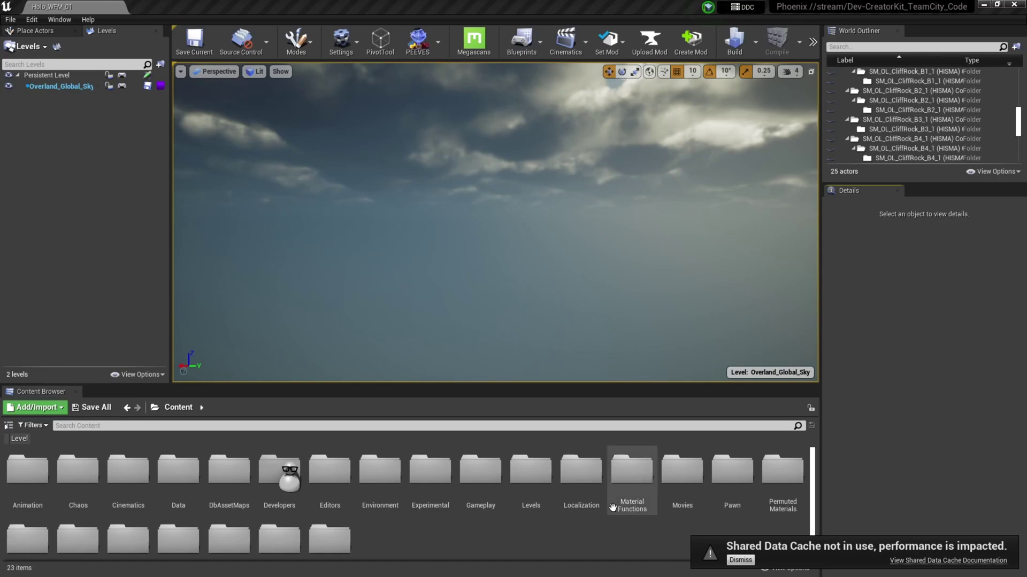
Add HS_AW and HS_AW_Feature_Hamlet_Feldcroft from Levels > Overland > HOG, then focus on BP_Cart_Prop2
double_click(531, 471)
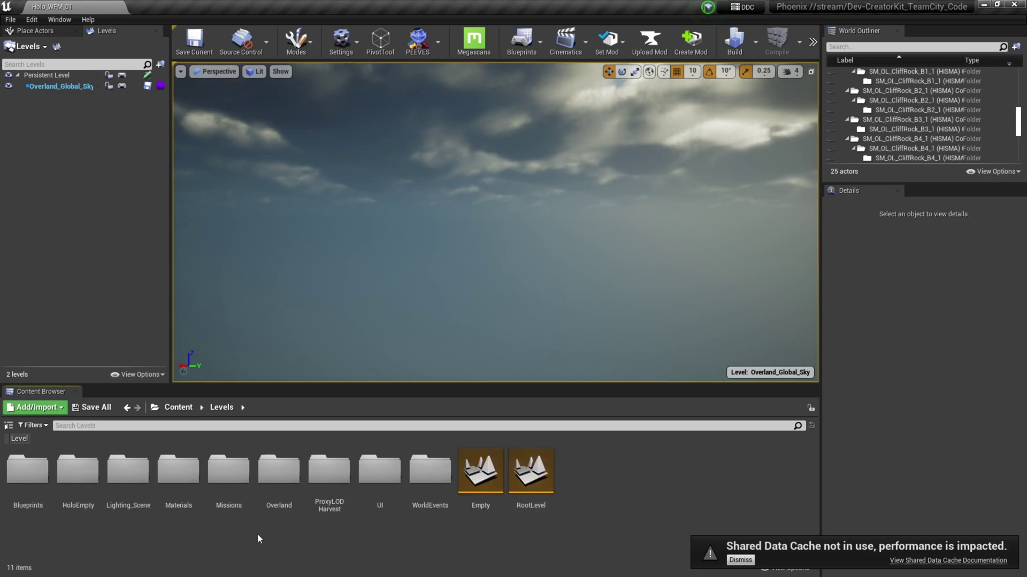
double_click(277, 473)
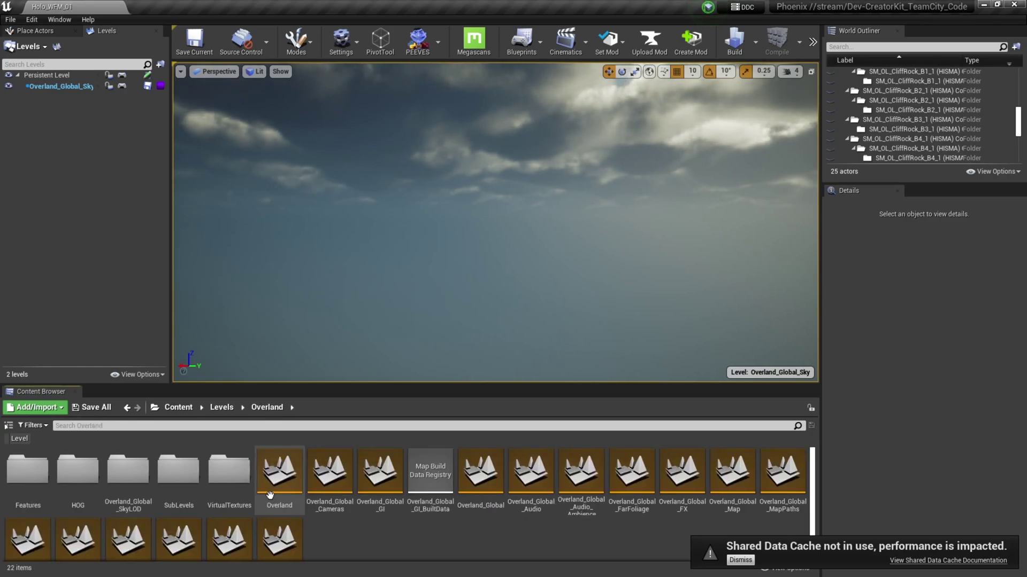
double_click(91, 484)
left_click(165, 422)
type("HS_AW")
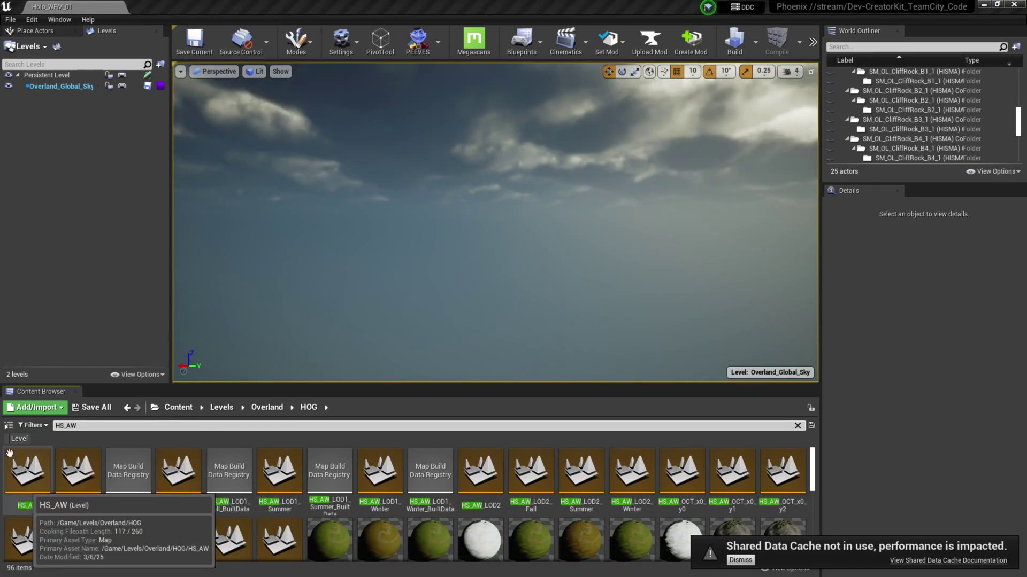
left_click_drag(65, 225, 72, 122)
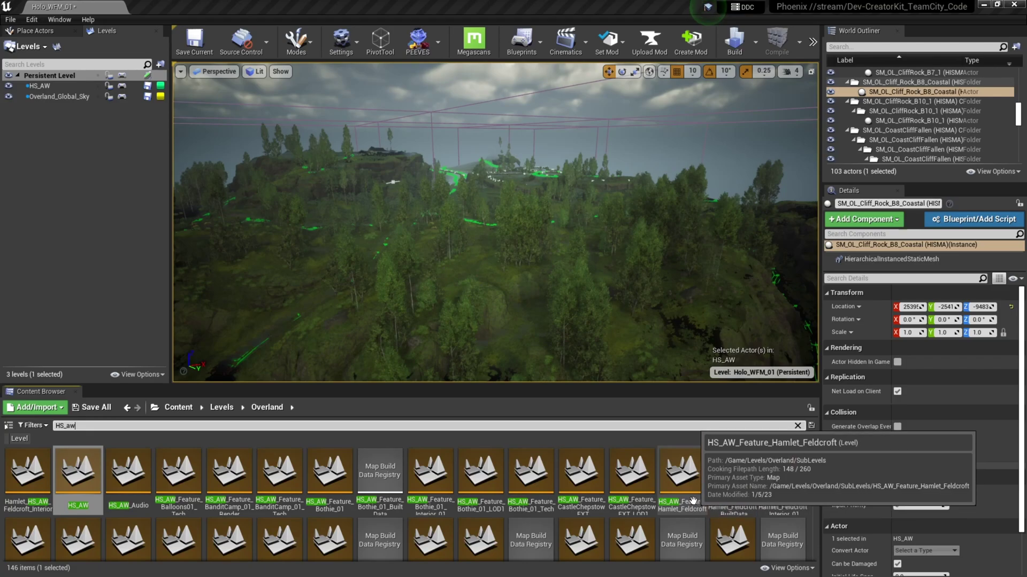
left_click_drag(120, 182, 155, 209)
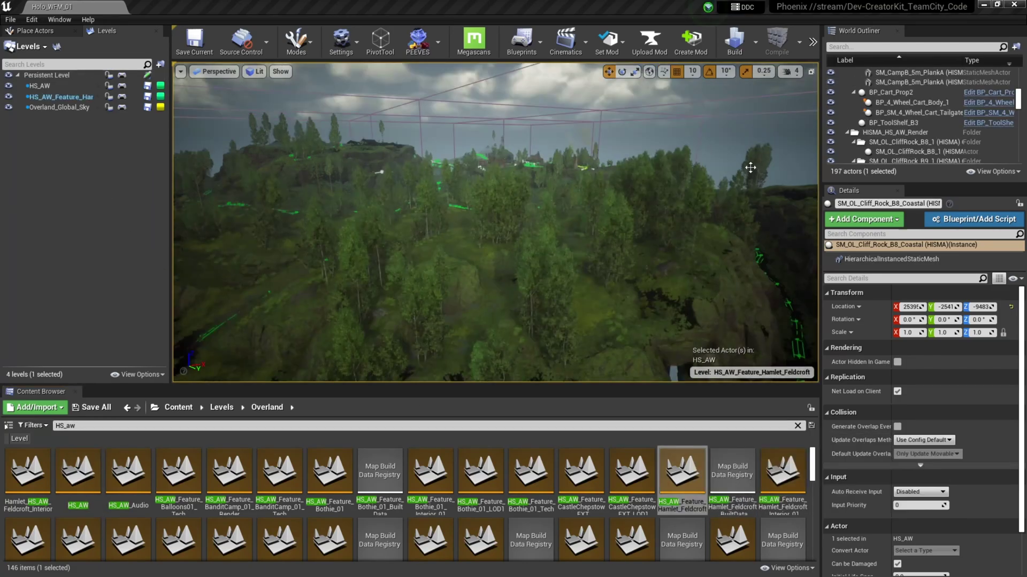
double_click(907, 98)
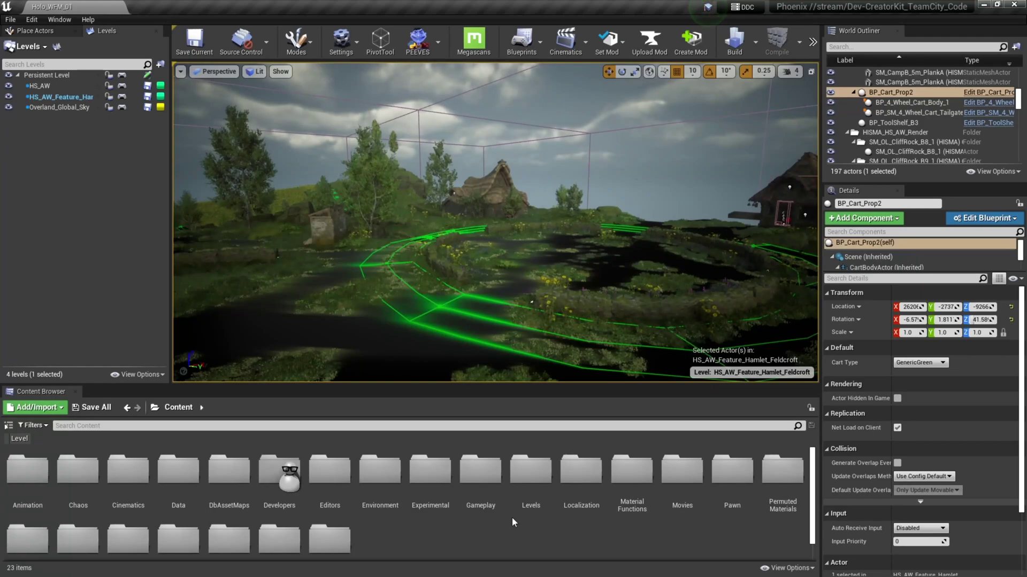
Add HS_AW_Nav from Content > Levels > Overland > SubLevels as a sublevel
double_click(532, 480)
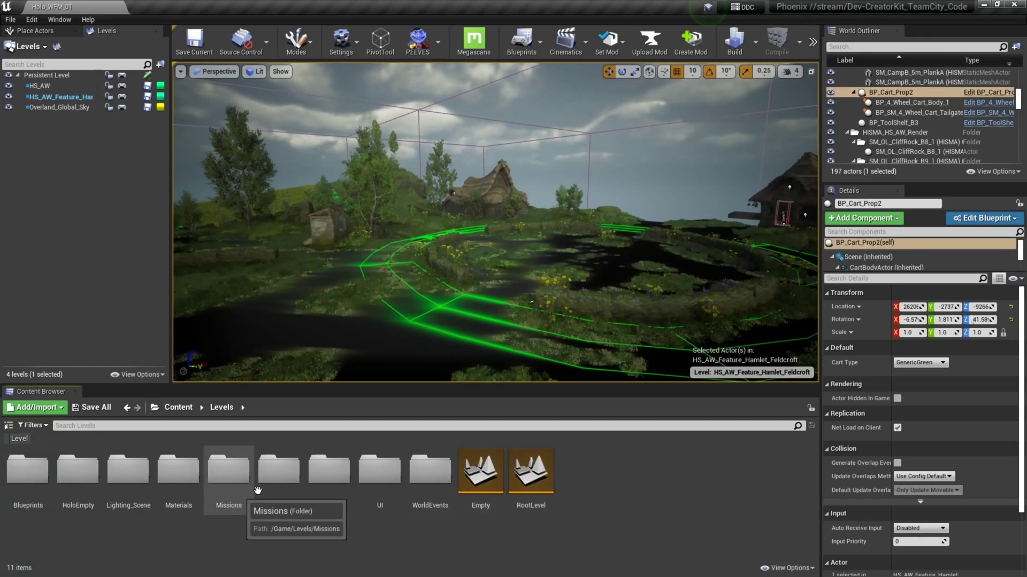
double_click(279, 484)
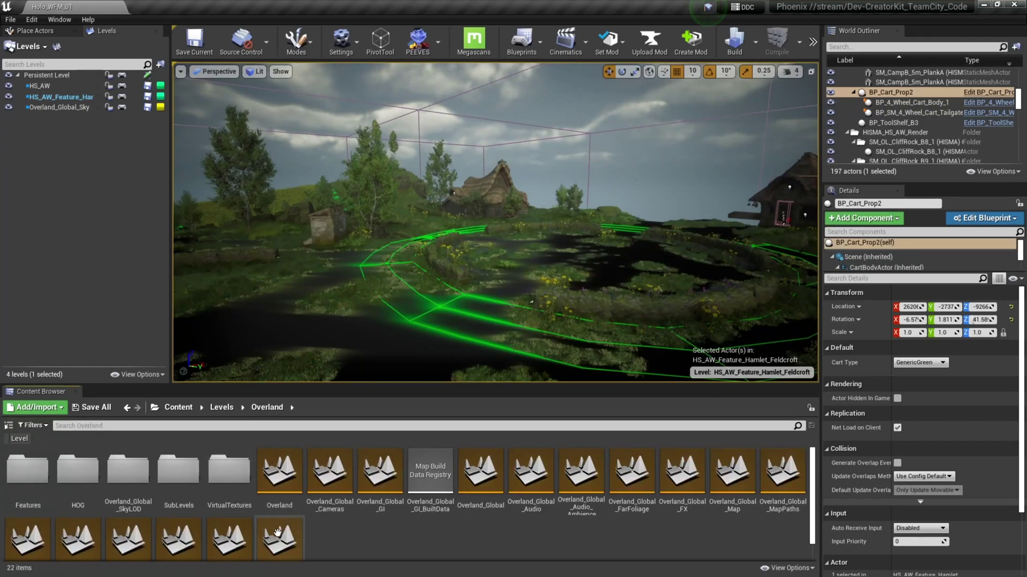
double_click(178, 473)
left_click(206, 427)
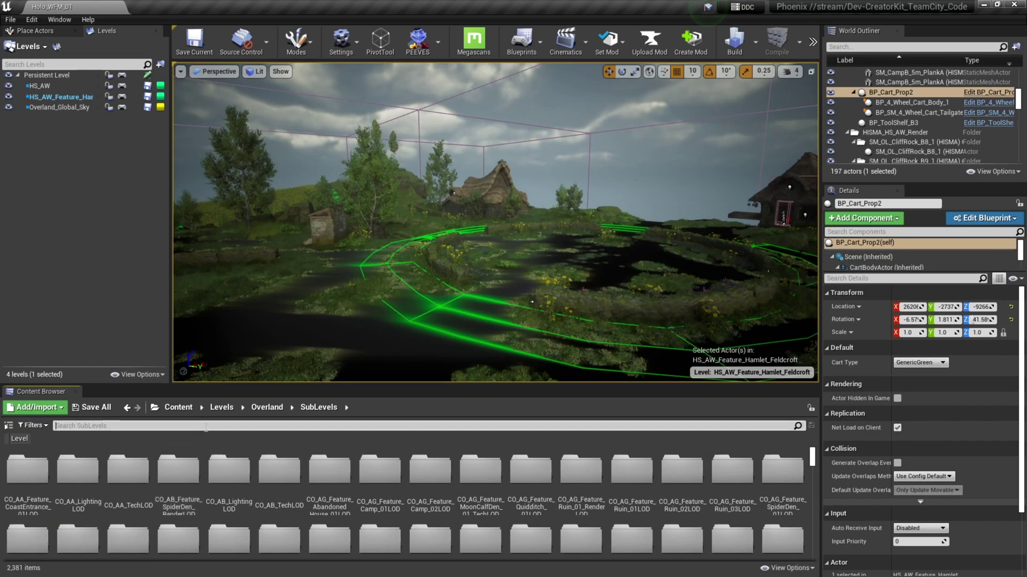
type("HS_AW_Nav")
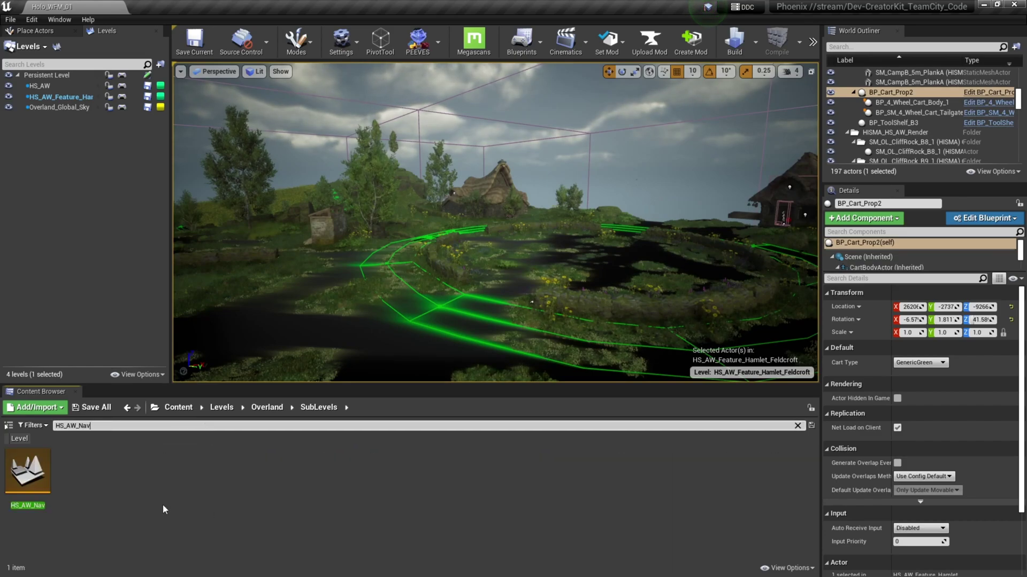
left_click_drag(28, 472, 66, 146)
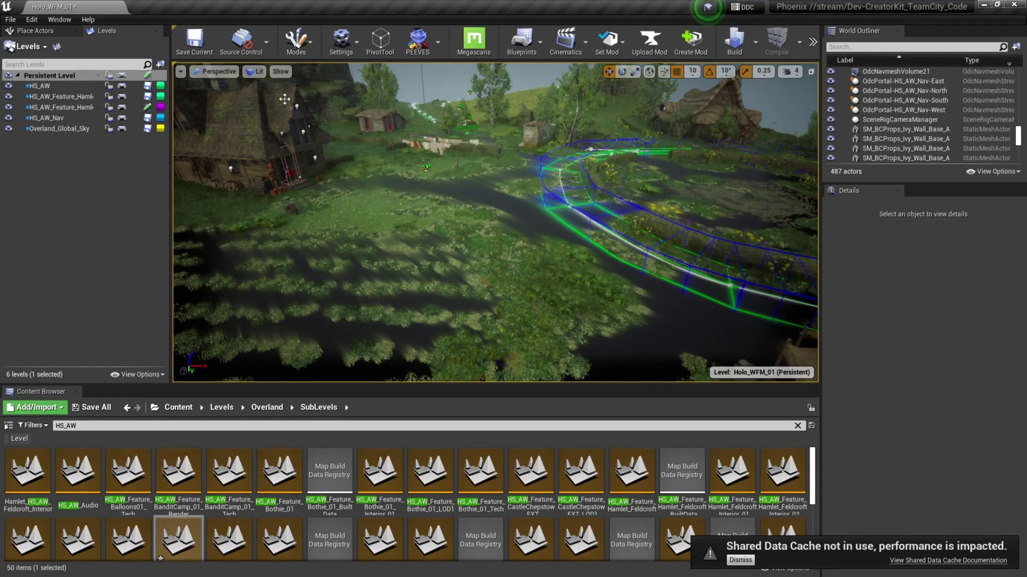
left_click(35, 30)
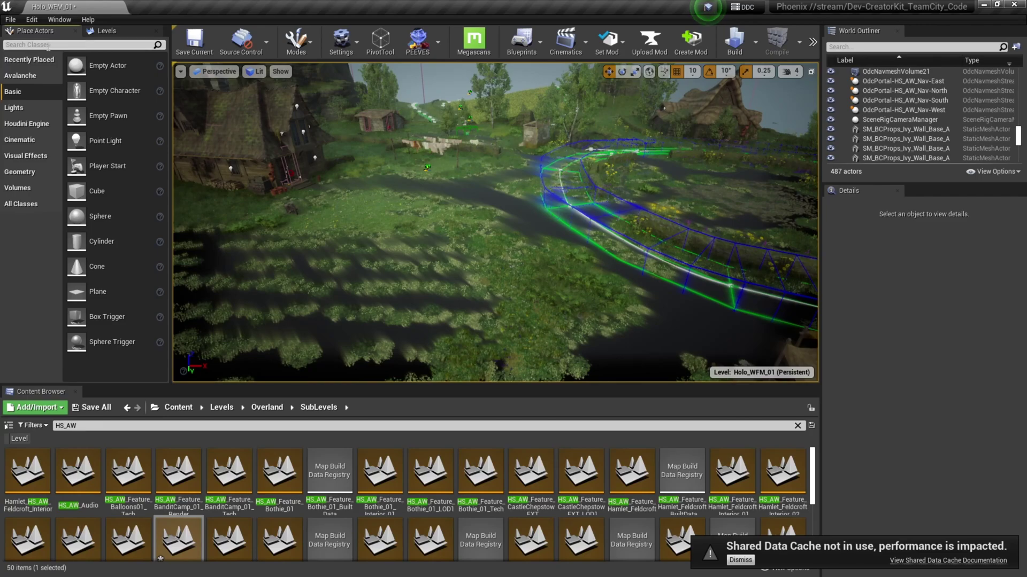
Place a Player Start on the meadow in front of the Feldcroft houses
type("Player Start")
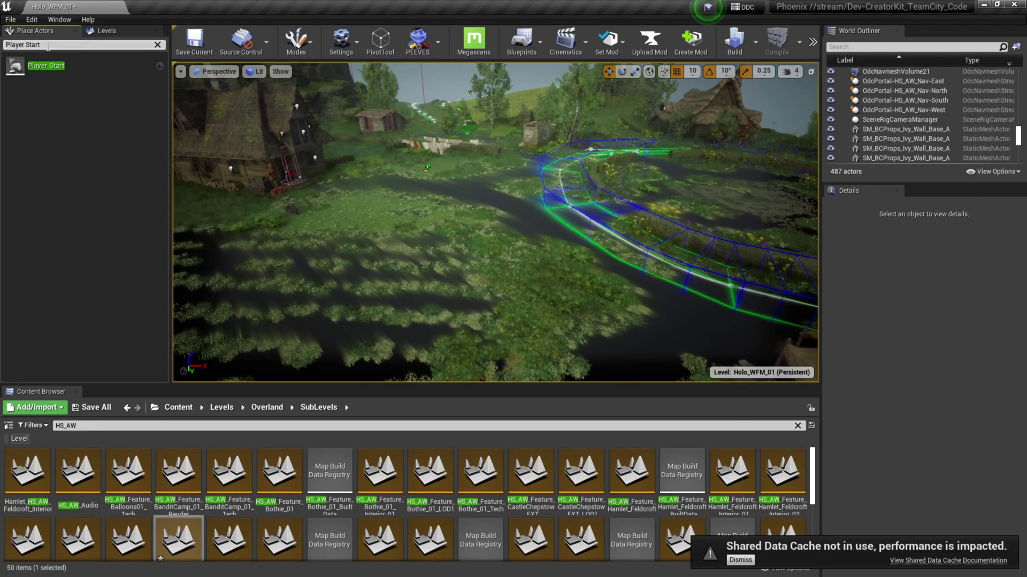
left_click_drag(48, 66, 504, 302)
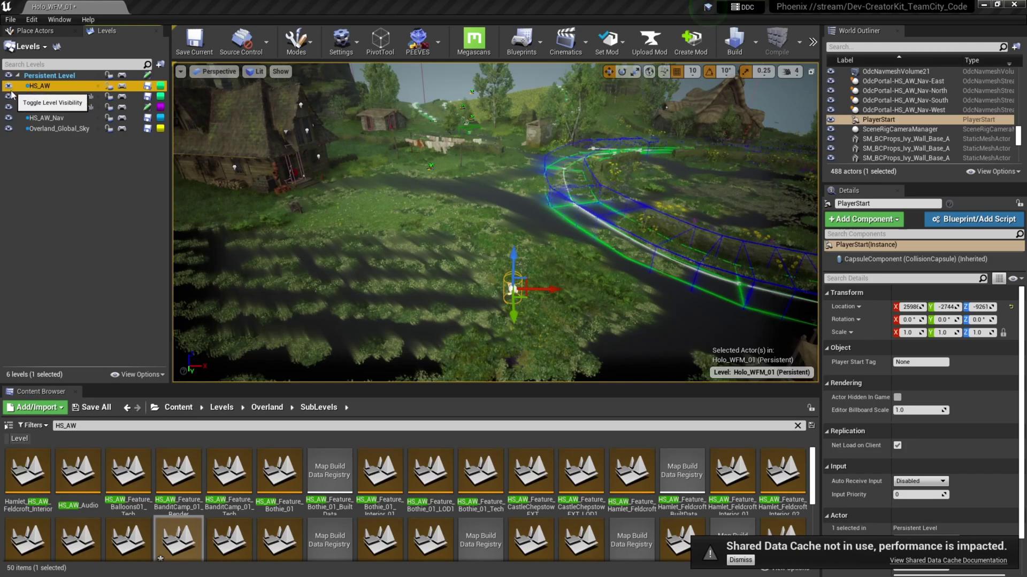
left_click(196, 120)
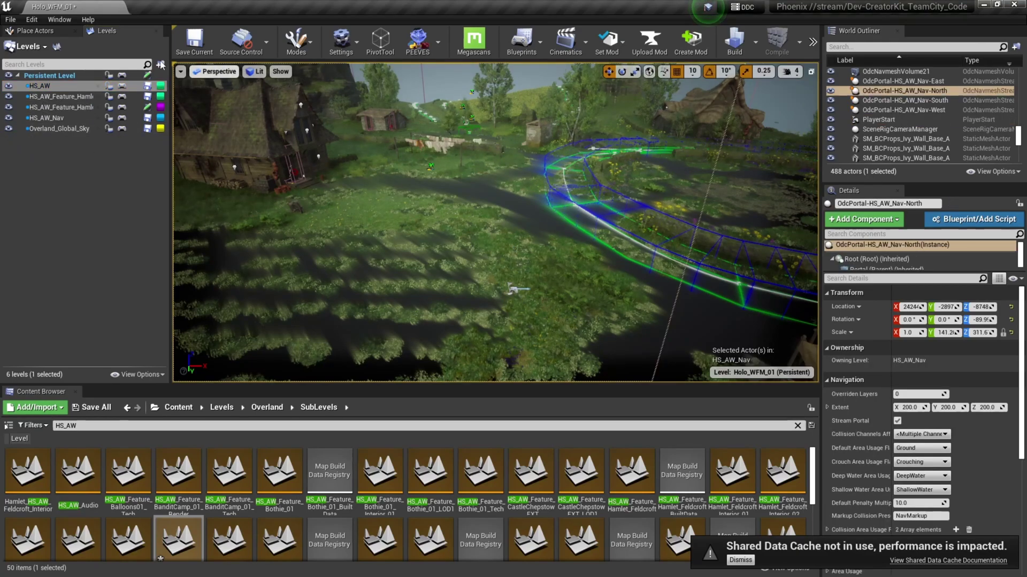
Set the HS_AW sublevel's streaming method to Always Loaded
left_click(55, 90)
right_click(55, 89)
mouse_move(101, 150)
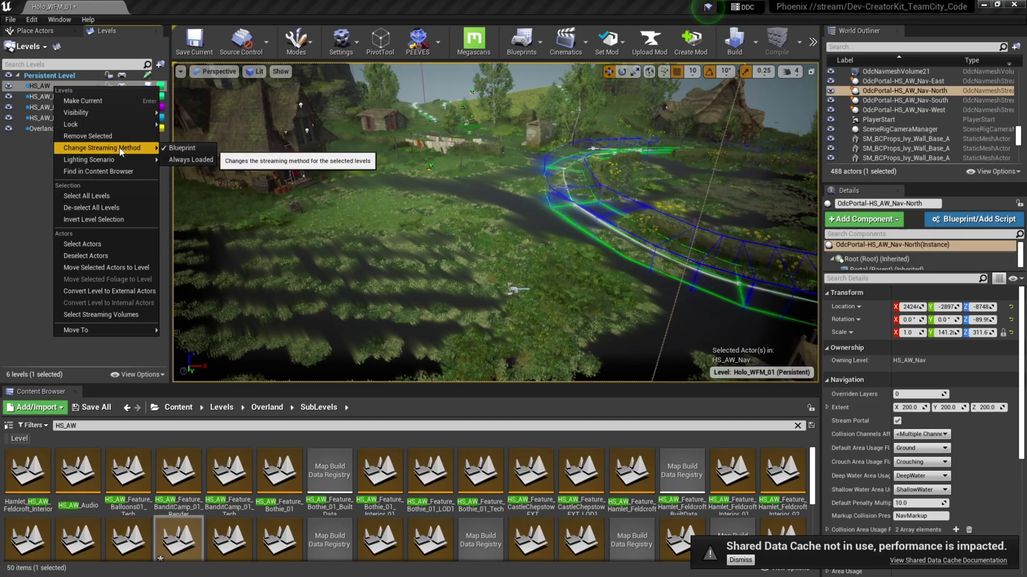
left_click(182, 159)
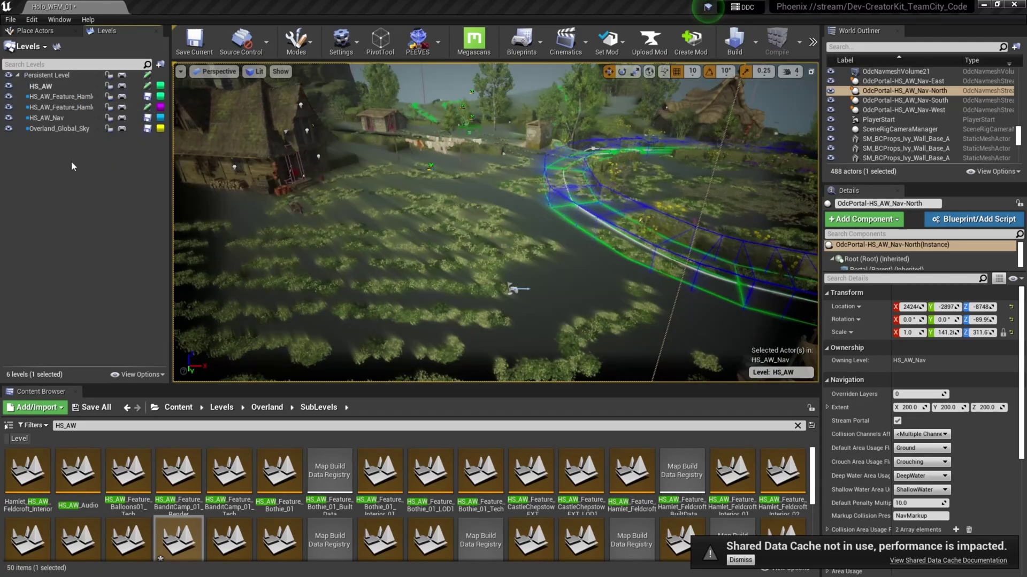
Set the Feldcroft sublevels through Overland_Global_Sky to Always Loaded as well
left_click(47, 101)
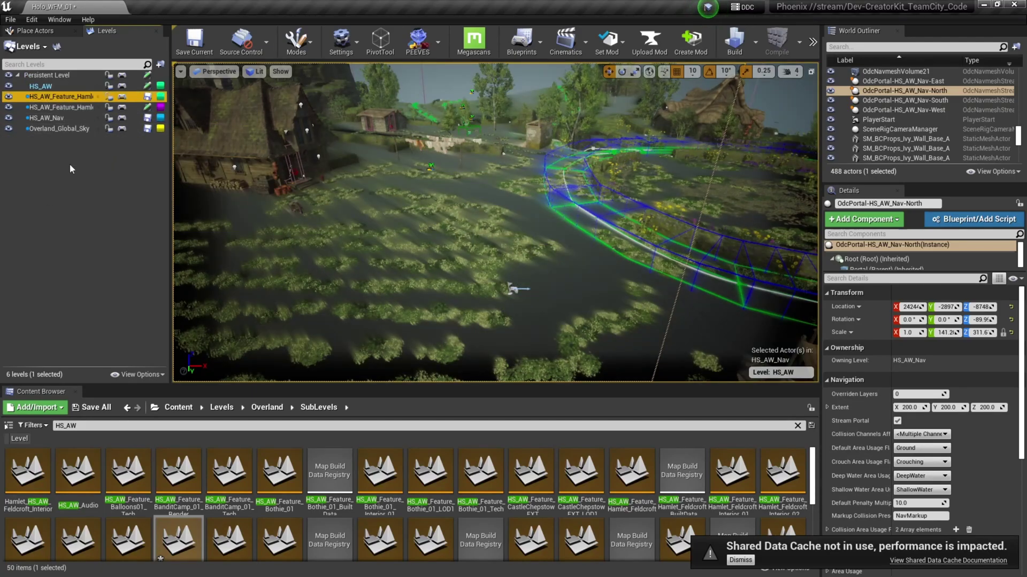
left_click(68, 131, "shift")
right_click(65, 105)
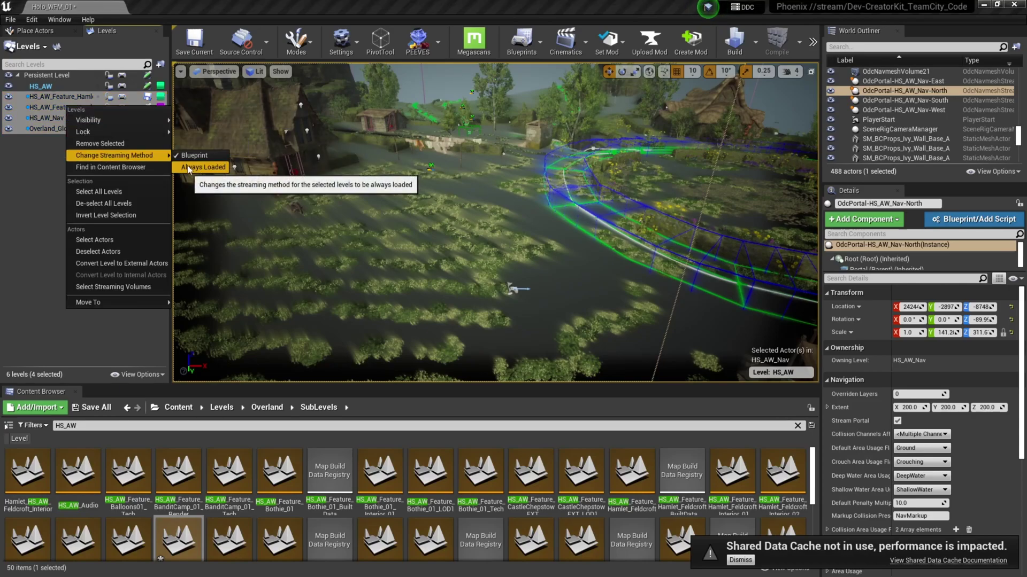
left_click(188, 165)
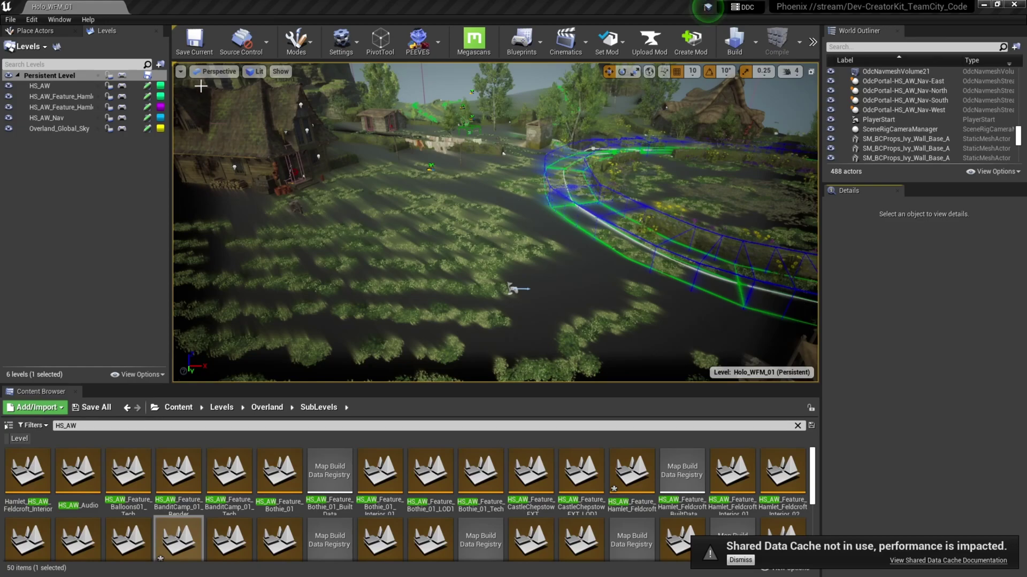
Save the level, launch a test play of it, then stop it with Escape
left_click(191, 45)
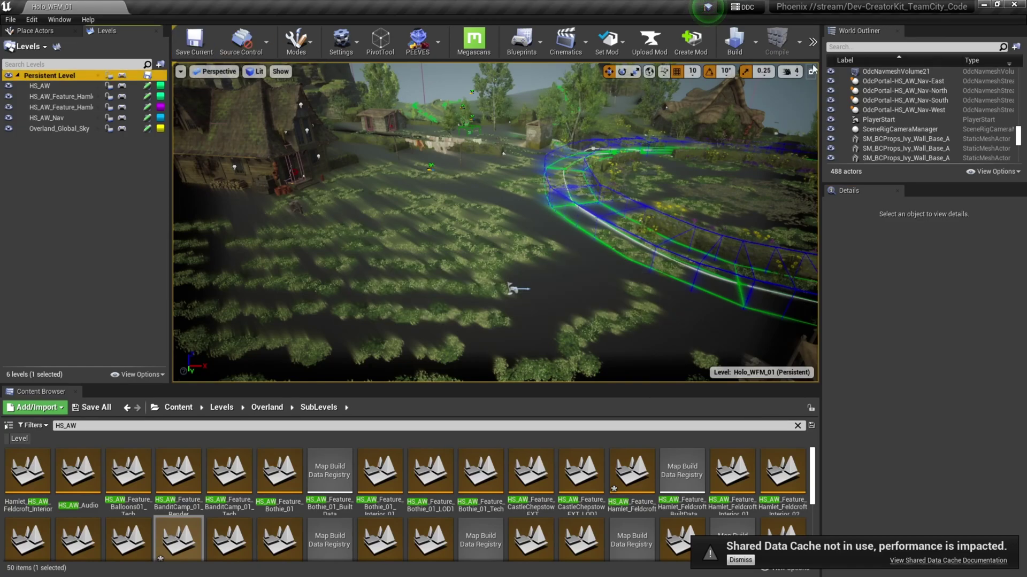
left_click(812, 42)
mouse_move(838, 79)
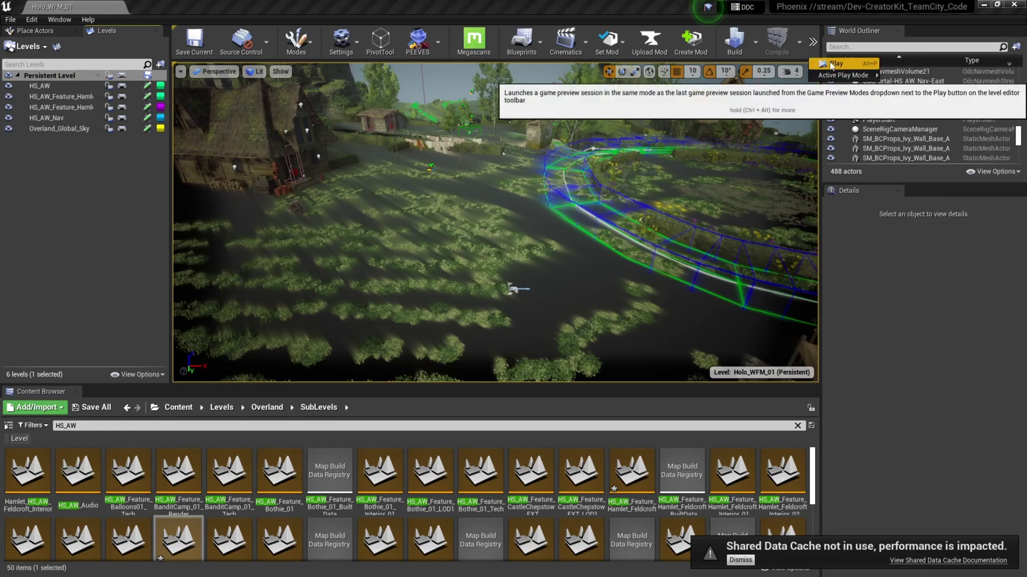
left_click(830, 65)
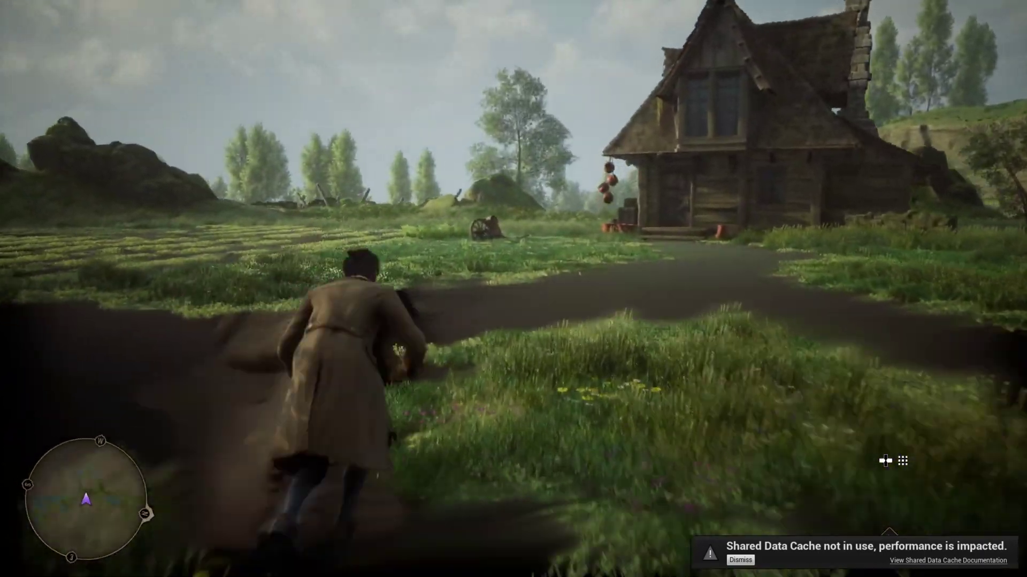
key("Escape")
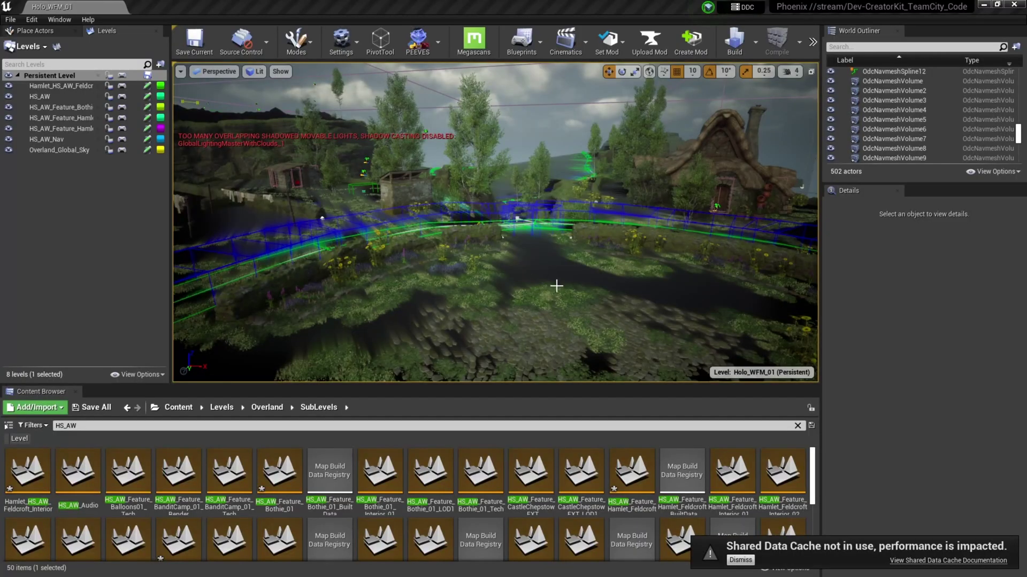
Open the Static DB Text Entry window and load the SchedulesForLevels table
left_click_drag(565, 300, 566, 293)
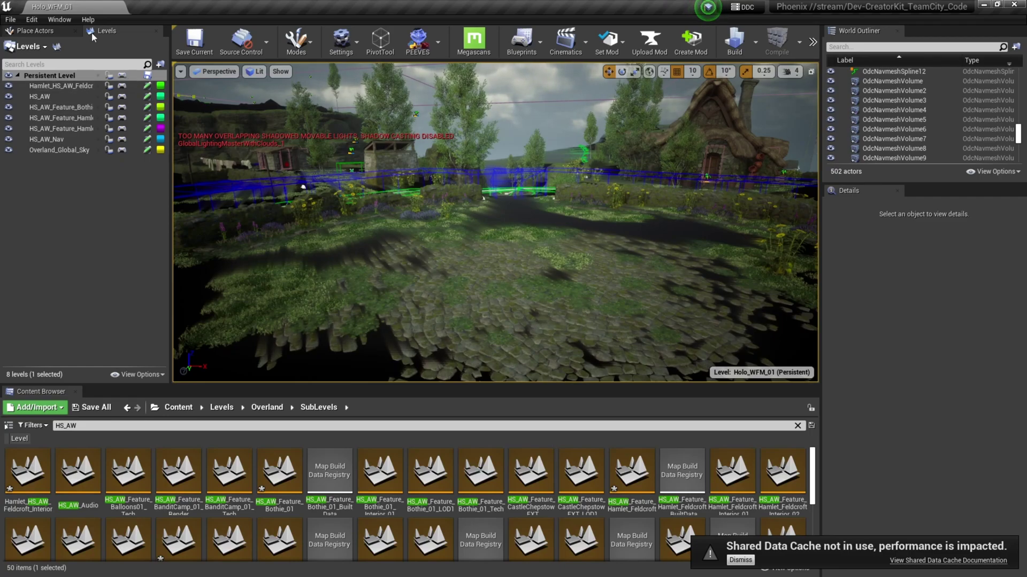
left_click(59, 19)
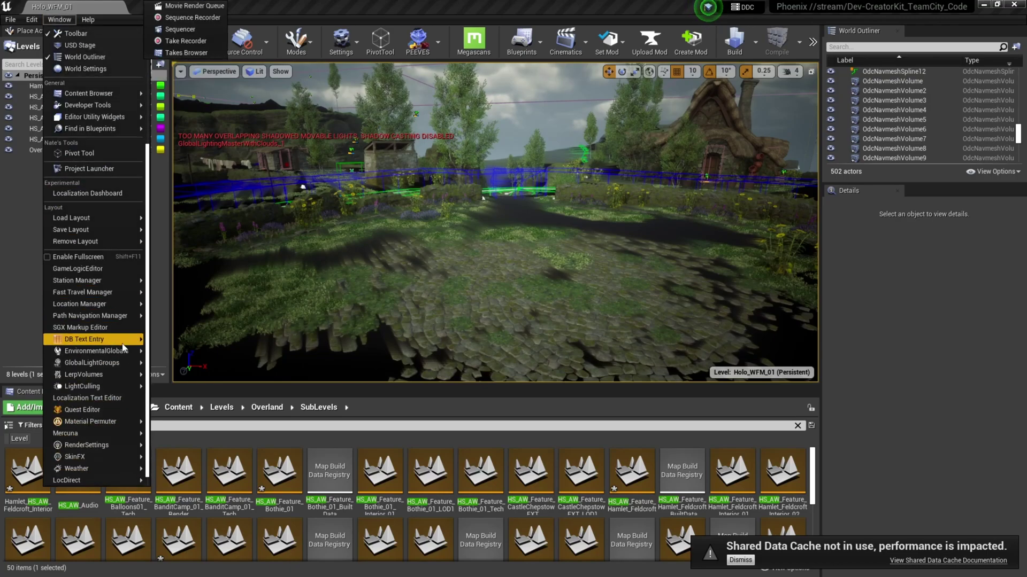
mouse_move(122, 348)
left_click(154, 348)
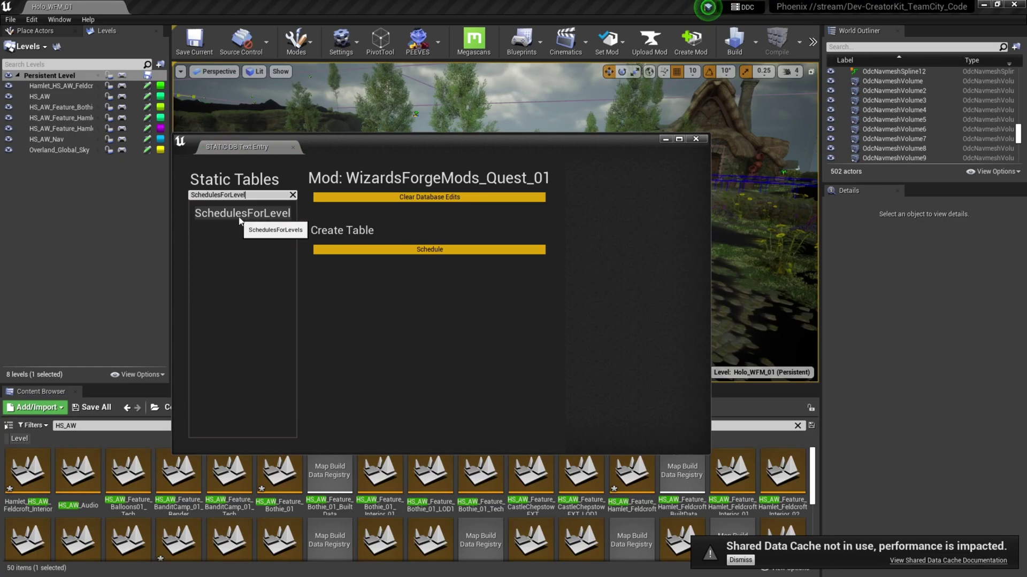
left_click(242, 220)
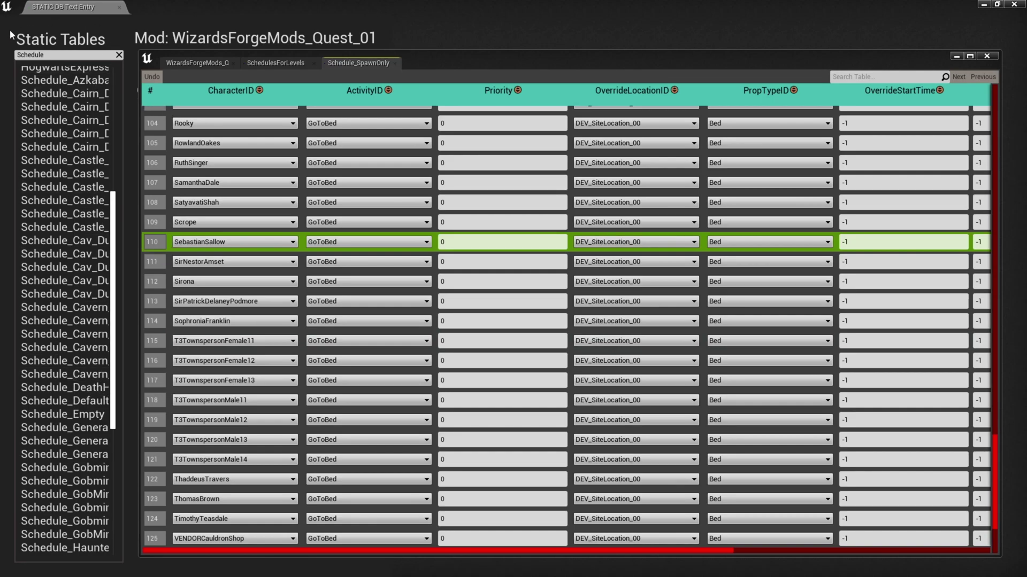
Scroll the SchedulesForLevels table down to its last, empty new row
scroll(109, 264, "down", 3)
scroll(108, 499, "up", 6)
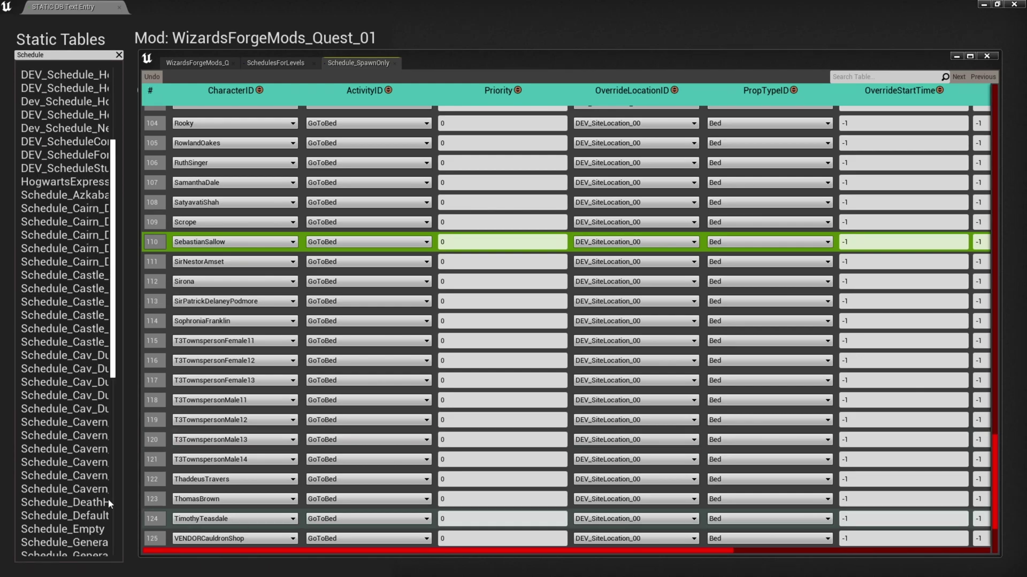
scroll(80, 393, "up", 2)
scroll(80, 393, "down", 2)
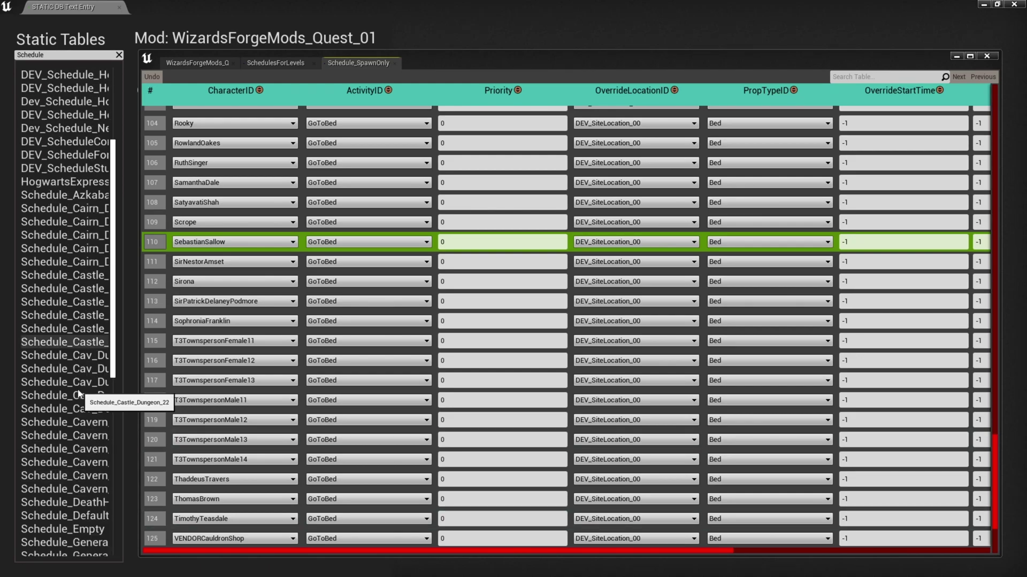
scroll(80, 395, "down", 3)
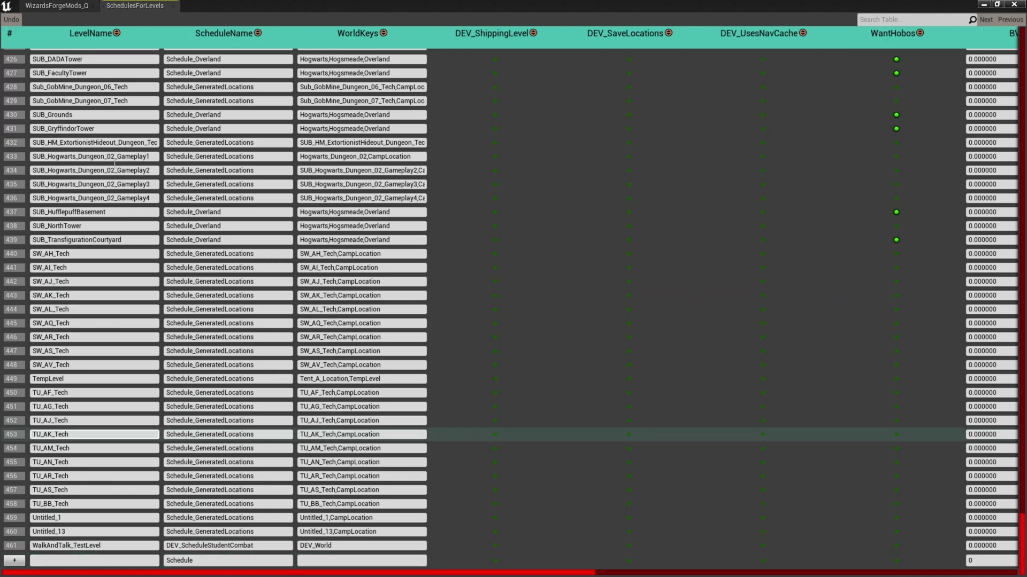
Enter Holo_WFM_01 as the new row's level name and Schedule_SpawnOnly as its schedule name
left_click(60, 560)
type("Holo_WFM_01")
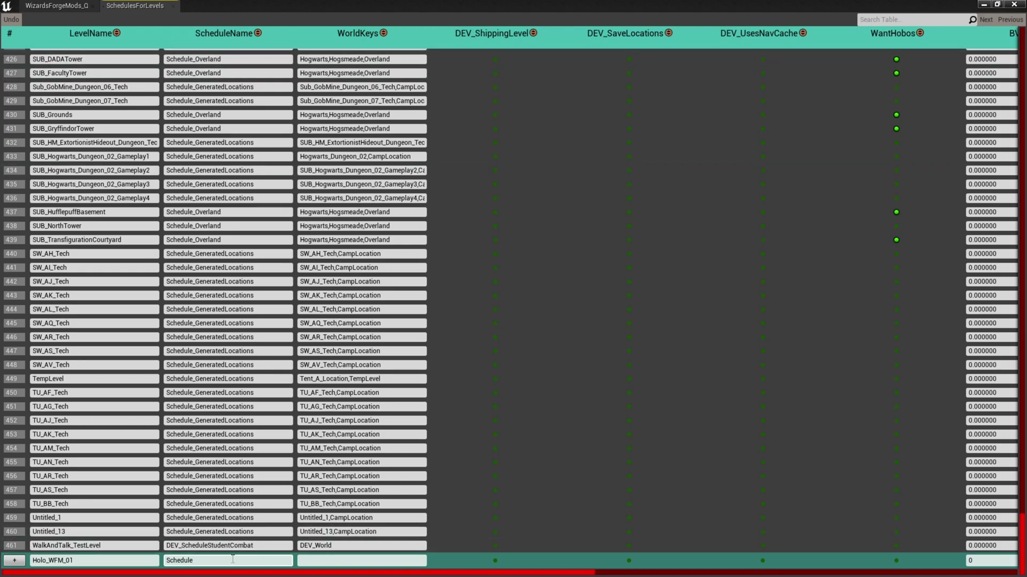
left_click_drag(233, 559, 166, 561)
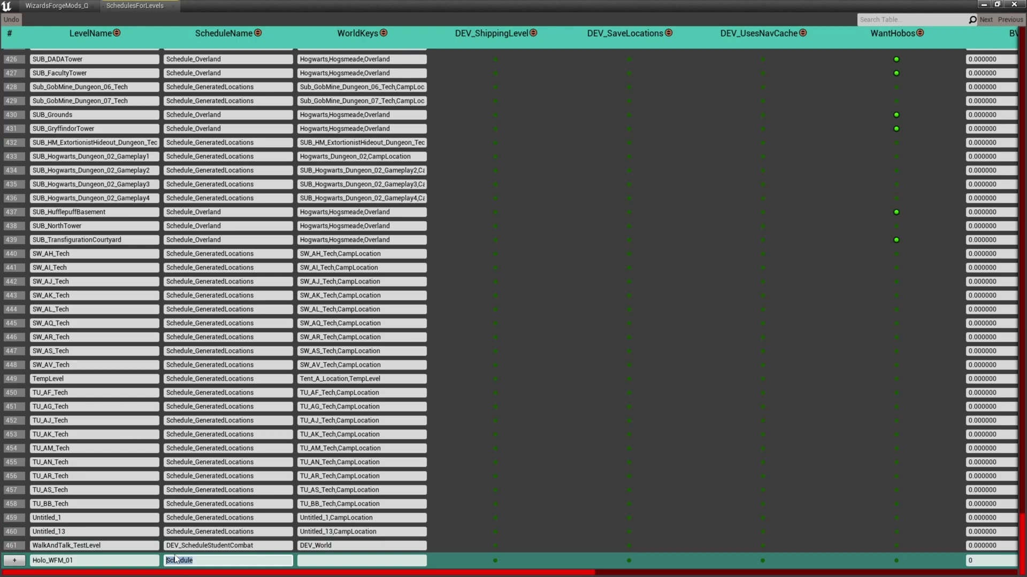
type("Schedule_SpawnOnly")
Copy world keys Hogwarts,Hogsmeade,Overland from row 437, enable DEV_SaveLocations, and add the row
left_click(386, 212)
key("ctrl+c")
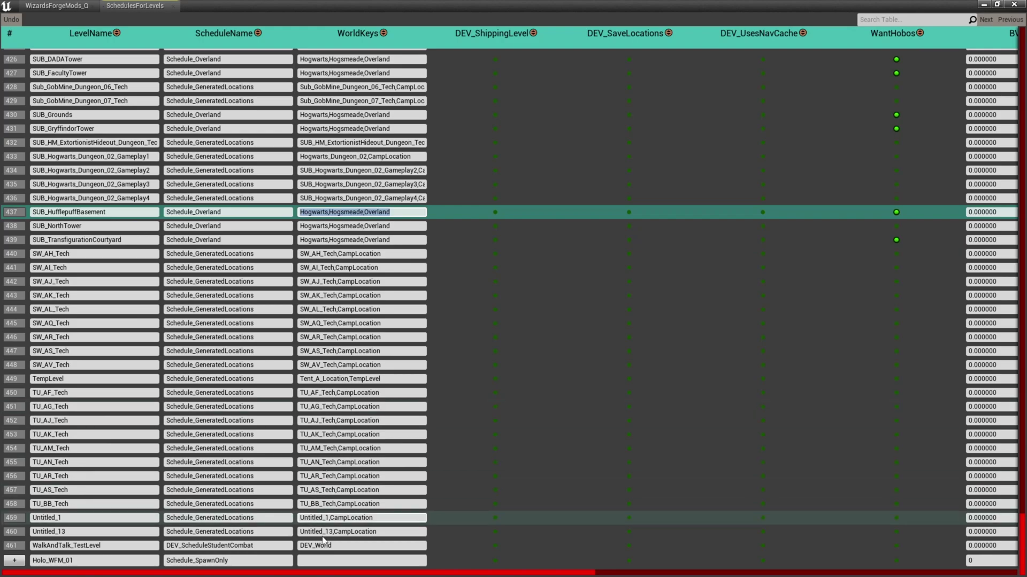
left_click(328, 561)
key("ctrl+v")
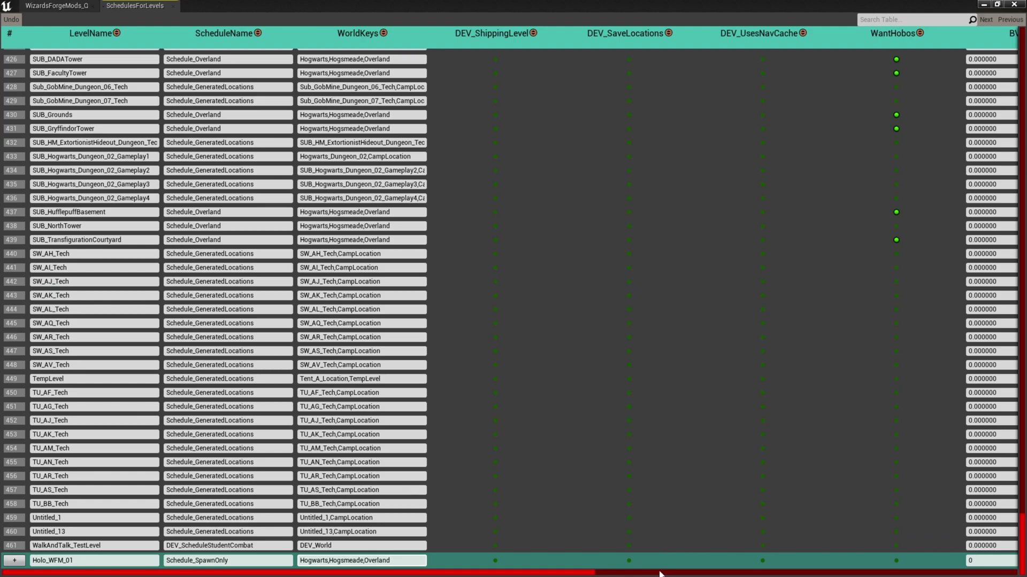
left_click(629, 562)
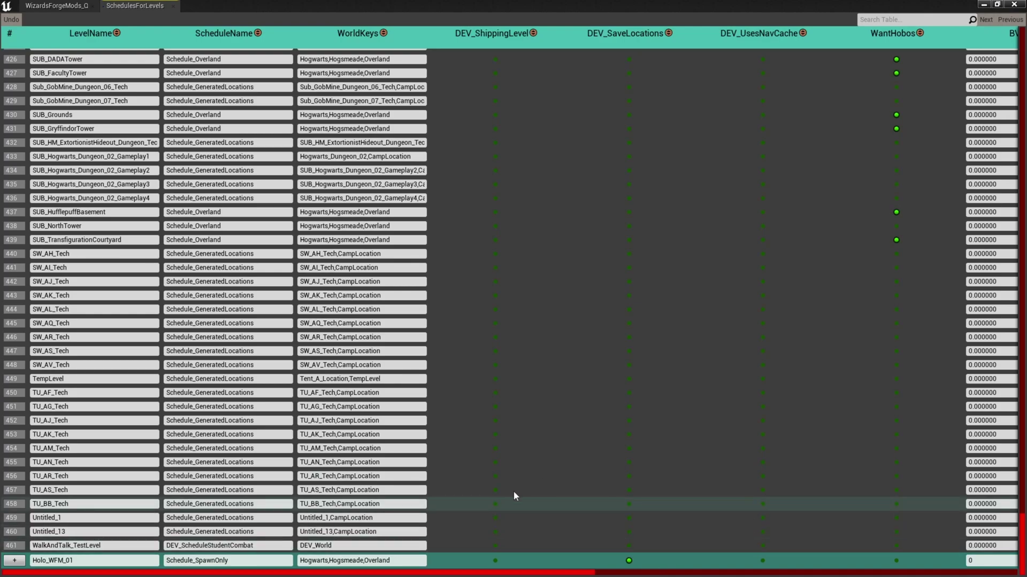
left_click(14, 562)
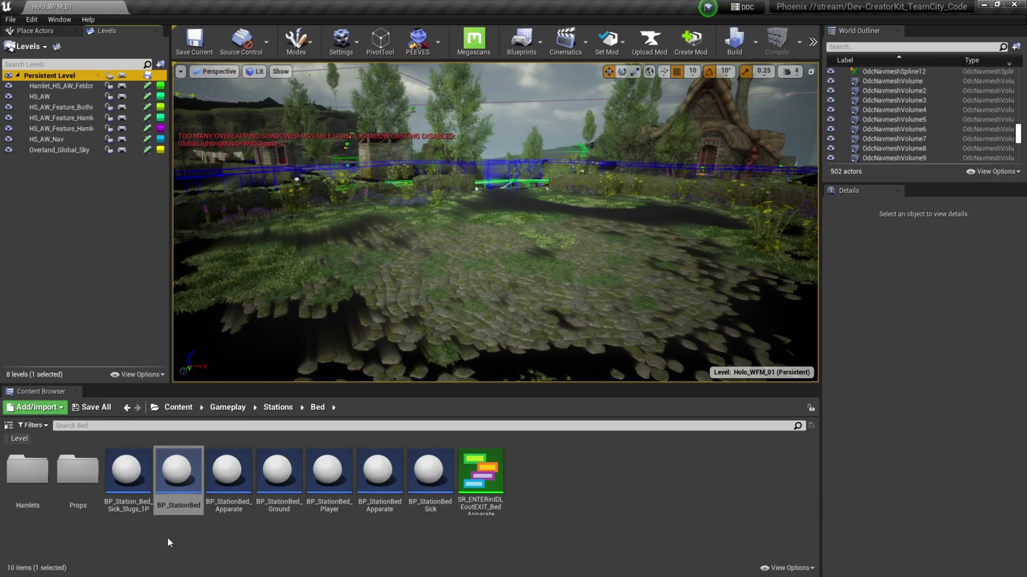
Drag BP_StationBed onto the cobblestone square and accept the out-of-bounds placement warning
mouse_move(177, 512)
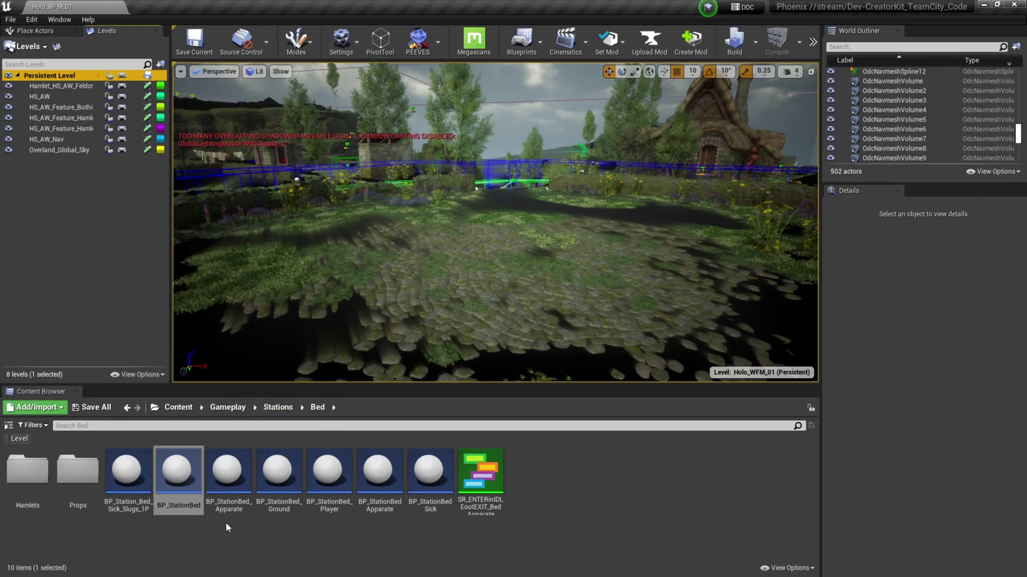
left_click(183, 484)
left_click_drag(183, 484, 520, 261)
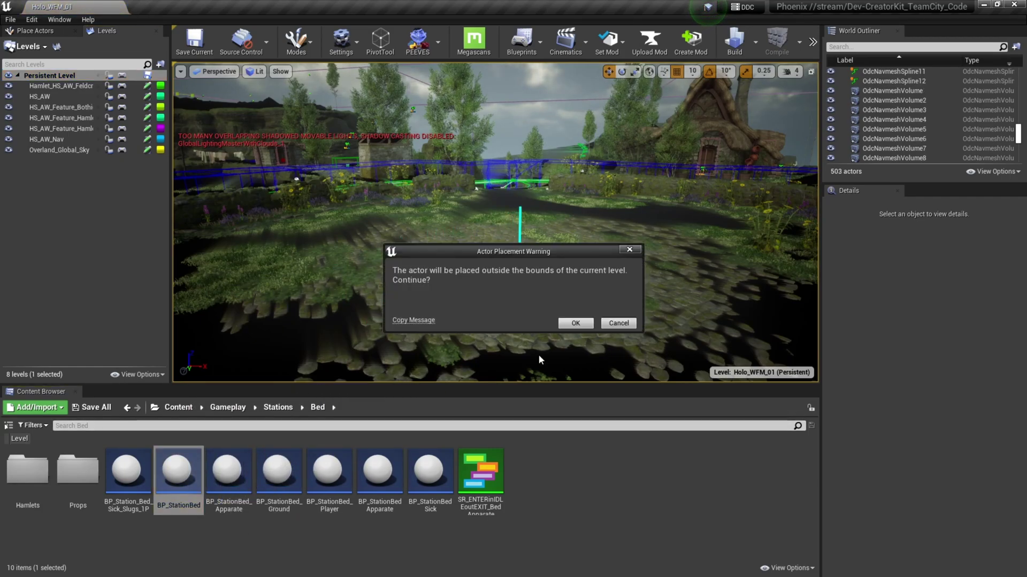
left_click(573, 324)
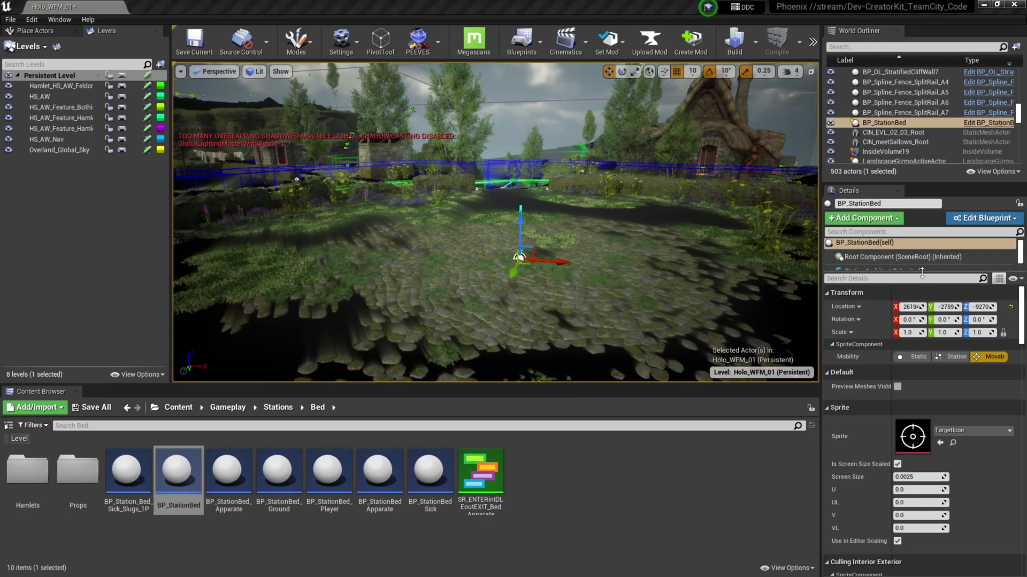
Select the bed's Station Component and bring up its Character dropdown
left_click_drag(924, 271, 924, 342)
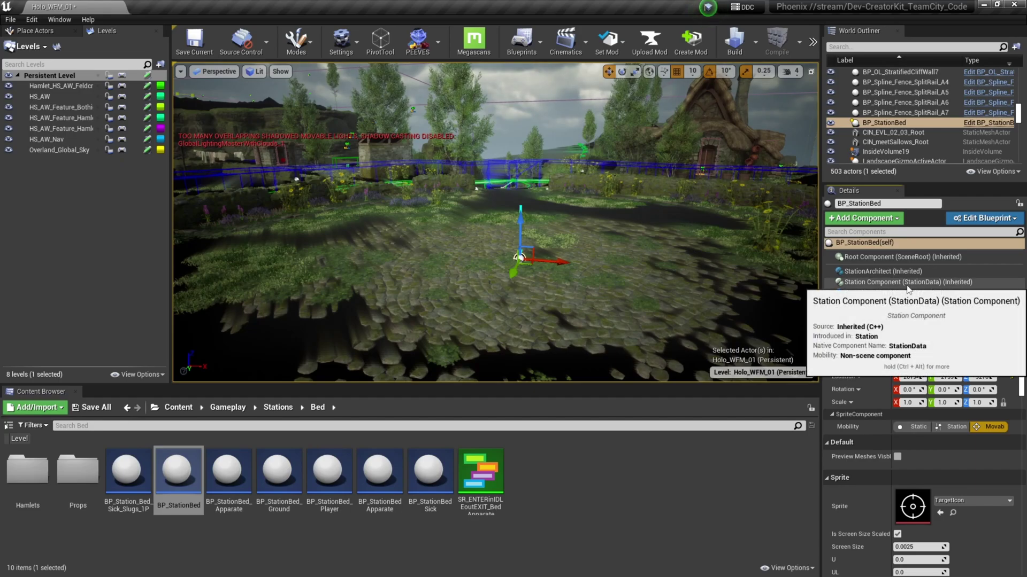
left_click(907, 285)
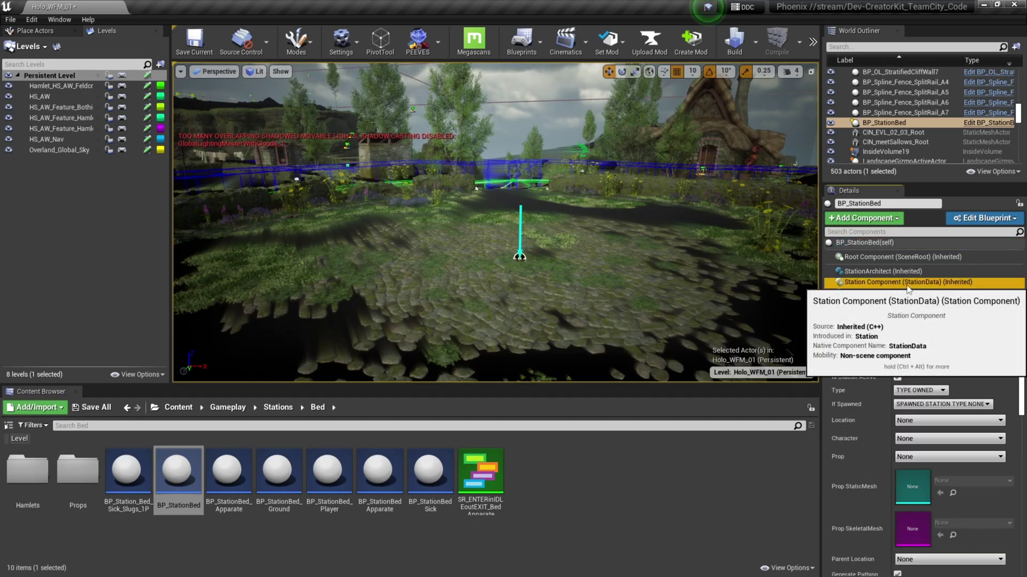
left_click(913, 444)
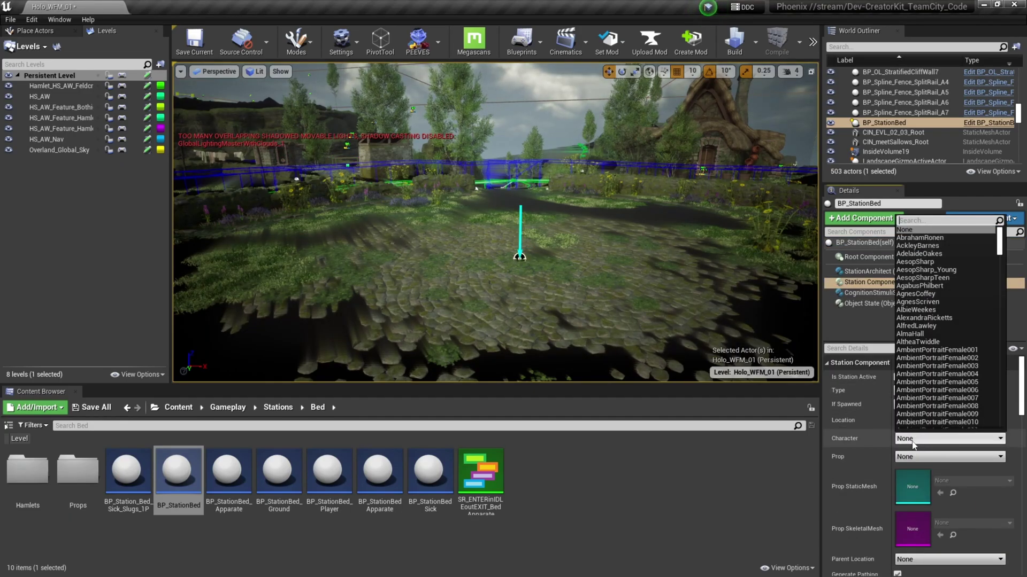